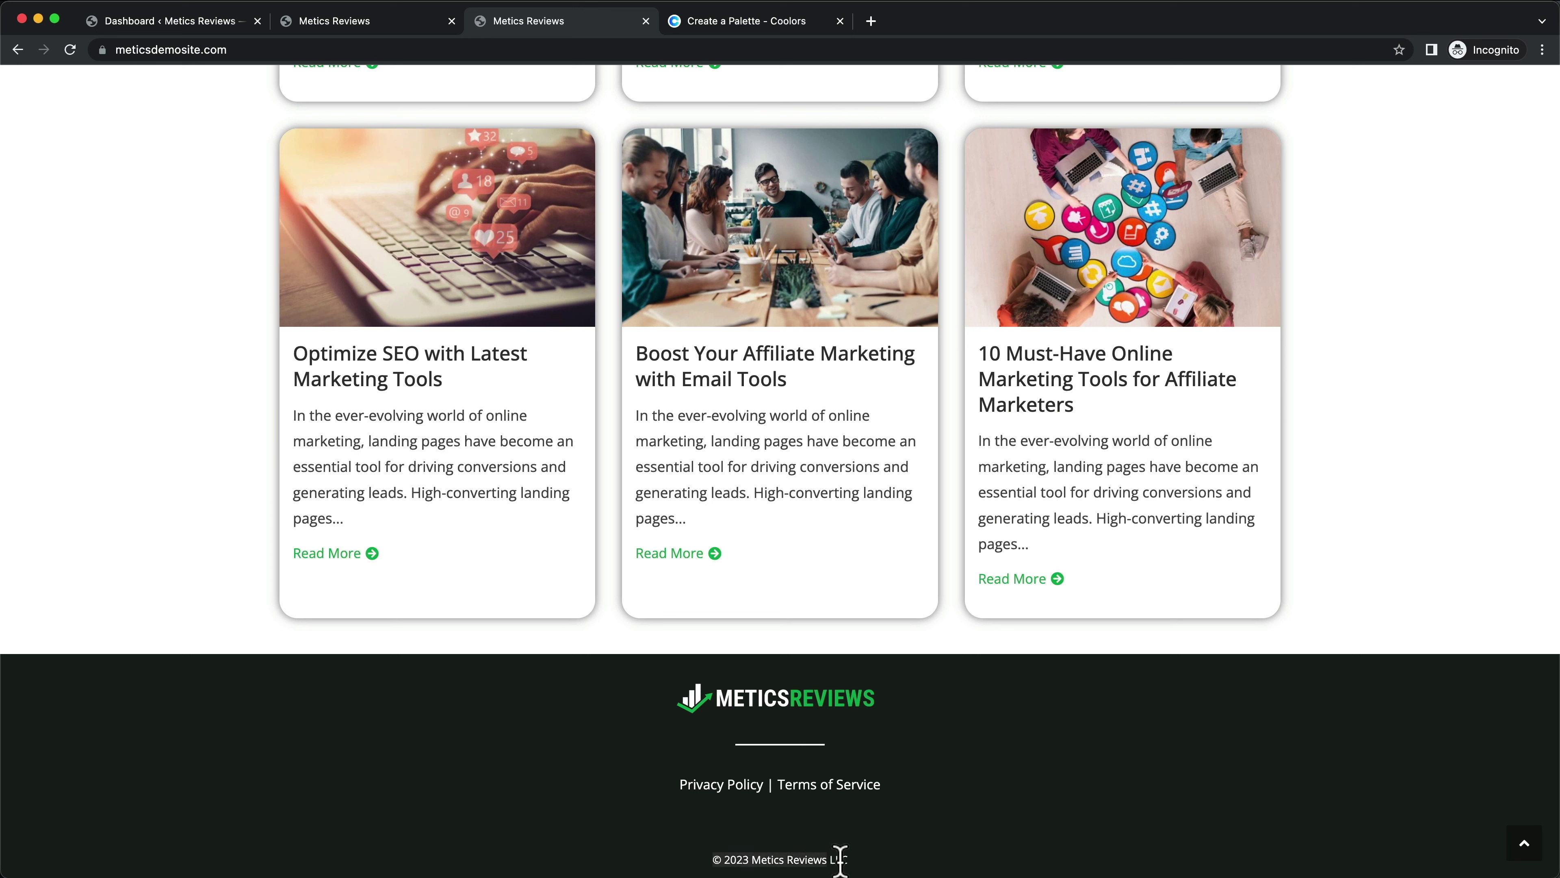
Open the theme customiser for the meticsreviews.com site and go to its Footer Bottom settings
click(355, 21)
scroll(806, 510, up, 10)
scroll(806, 510, up, 5)
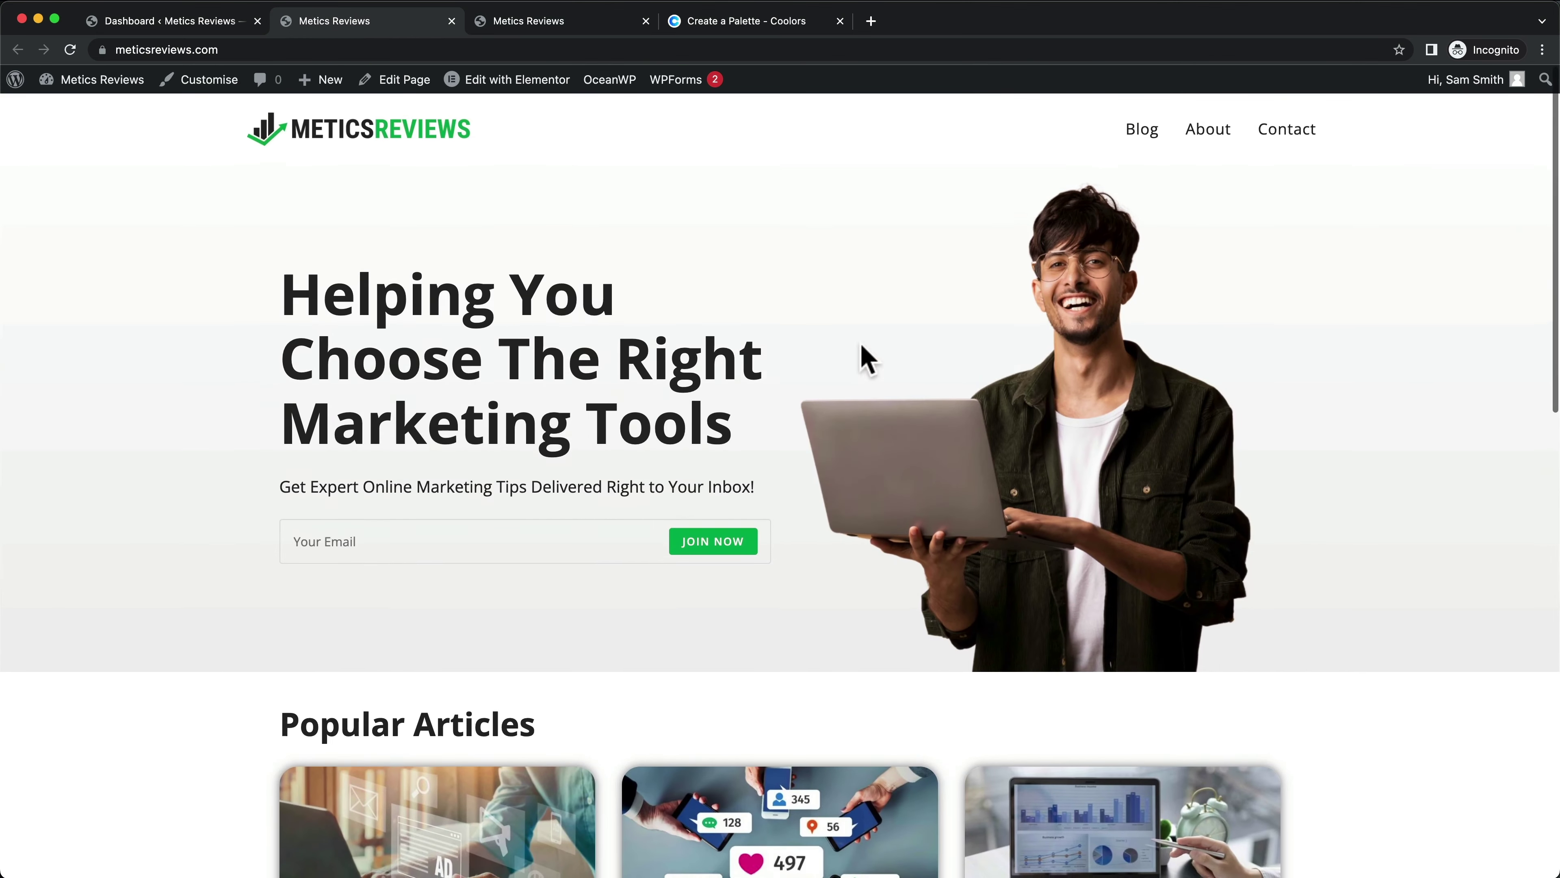
click(211, 87)
scroll(835, 679, down, 15)
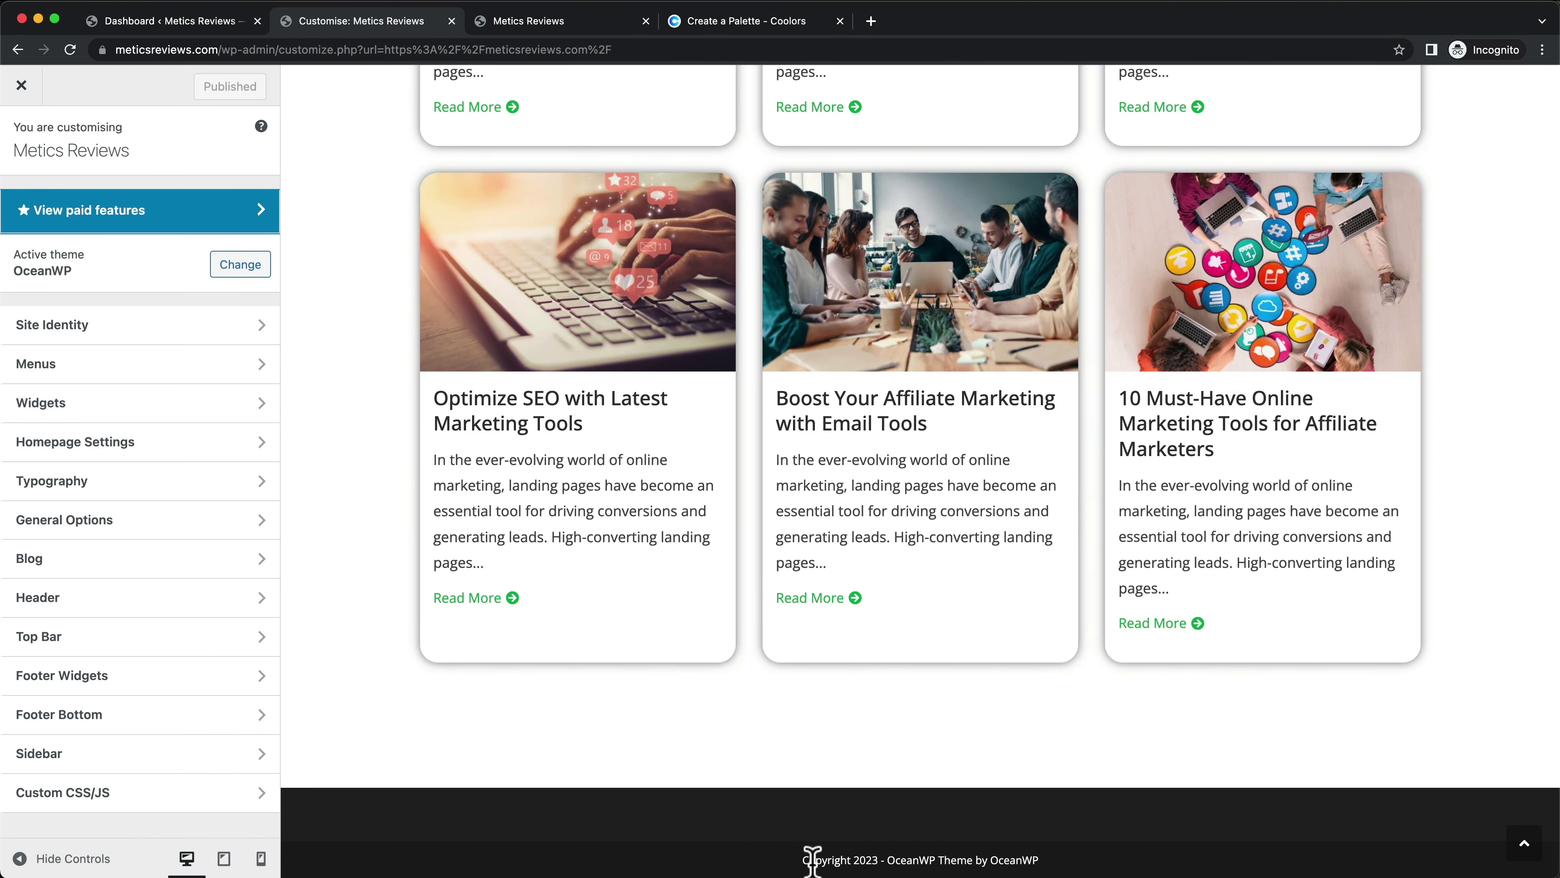
drag(806, 859, 1042, 868)
click(1042, 868)
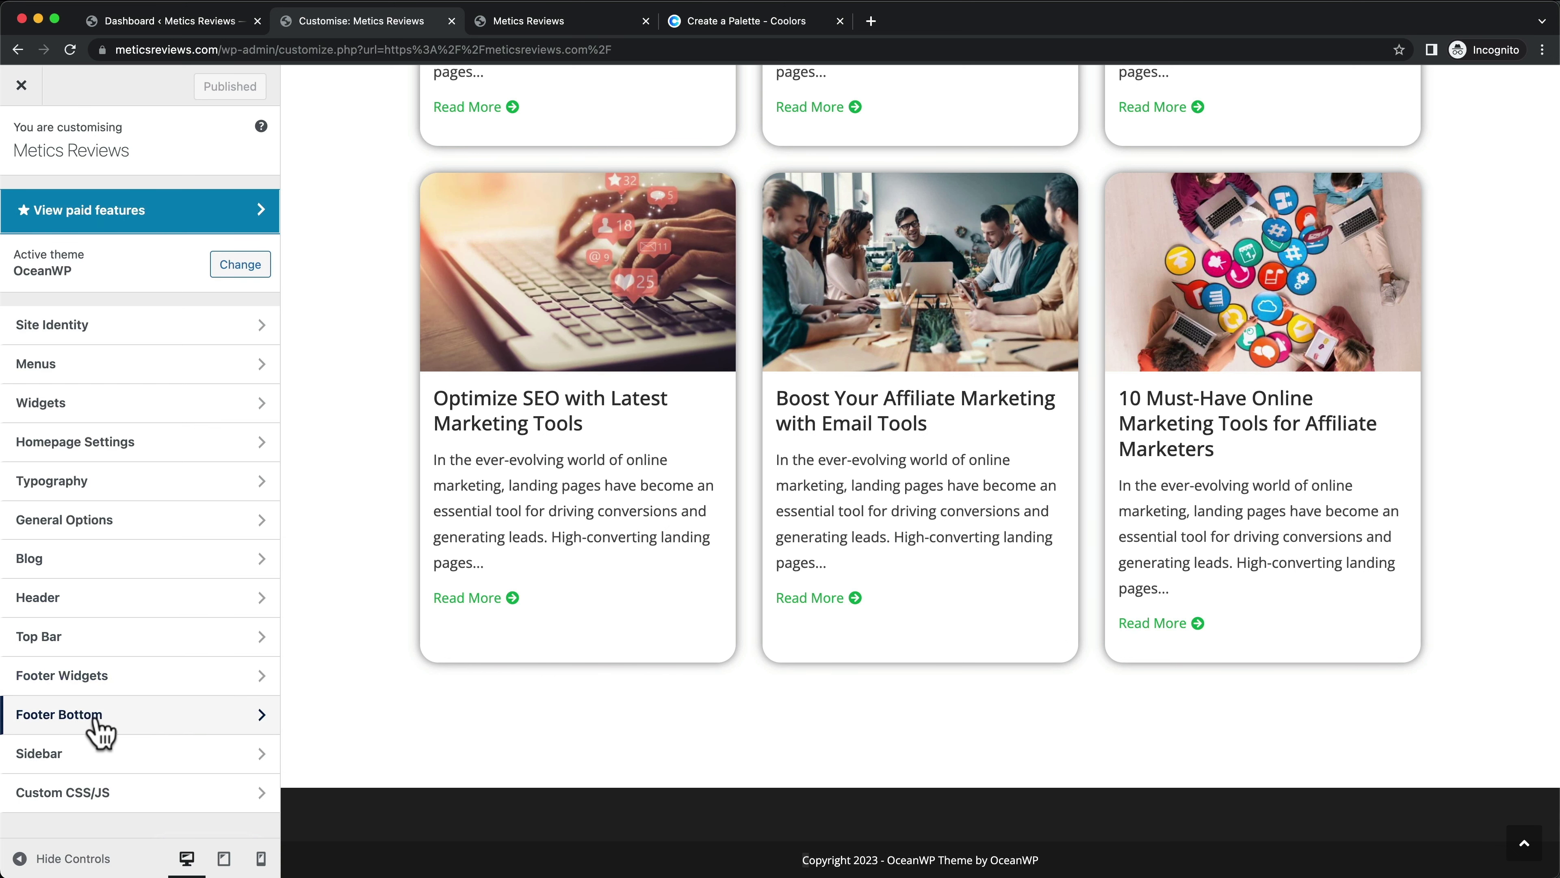
click(125, 726)
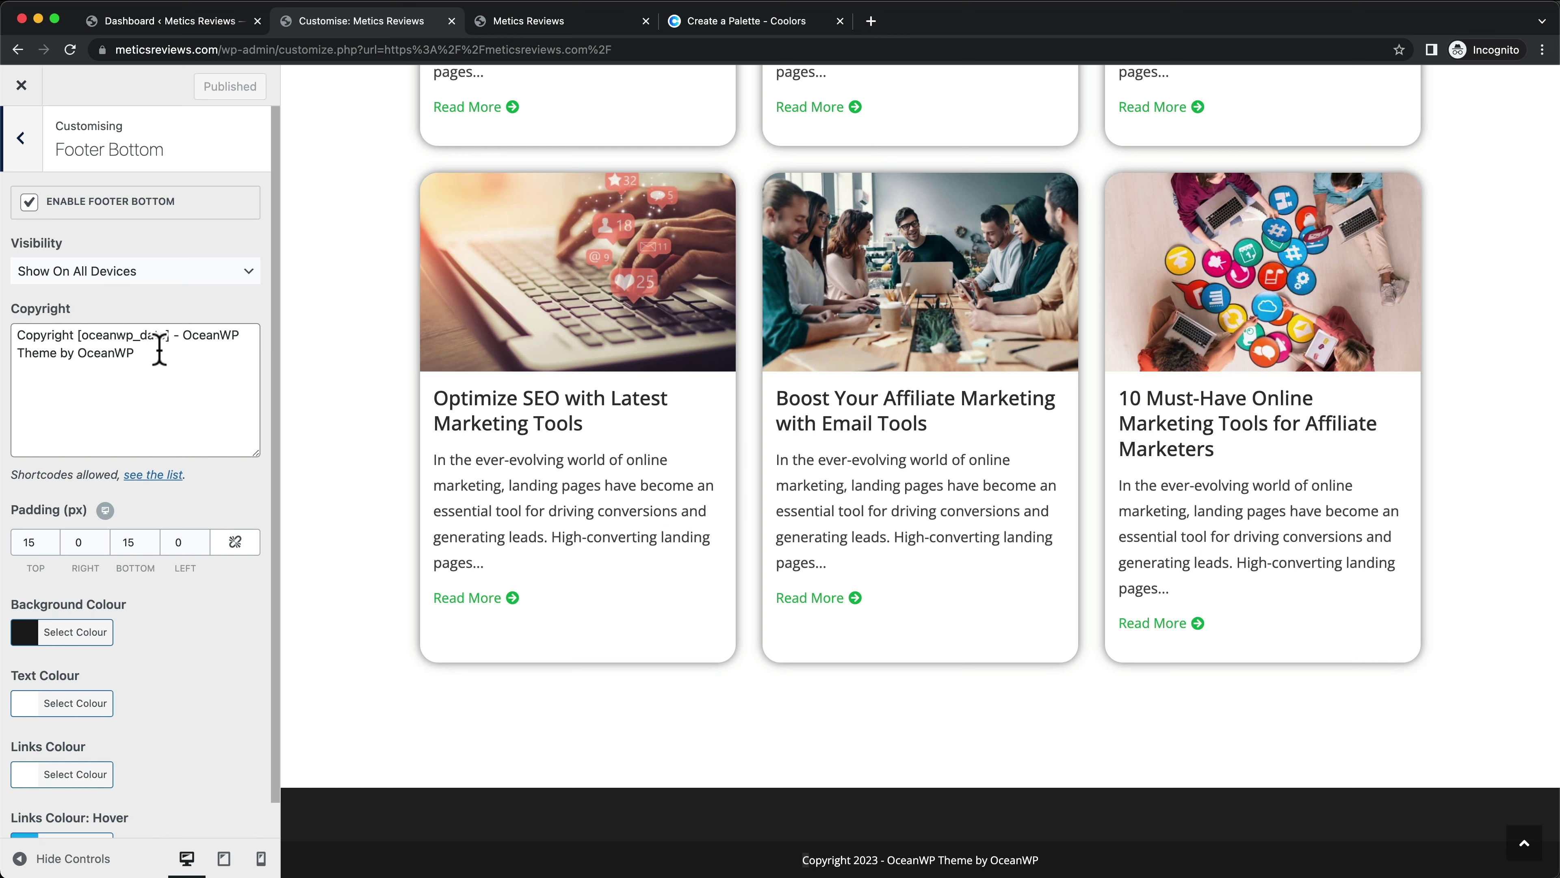
Replace the footer copyright text with "© 2023 Metics Reviews LLC" copied from the demo site, and toggle the footer bottom off and on
click(114, 368)
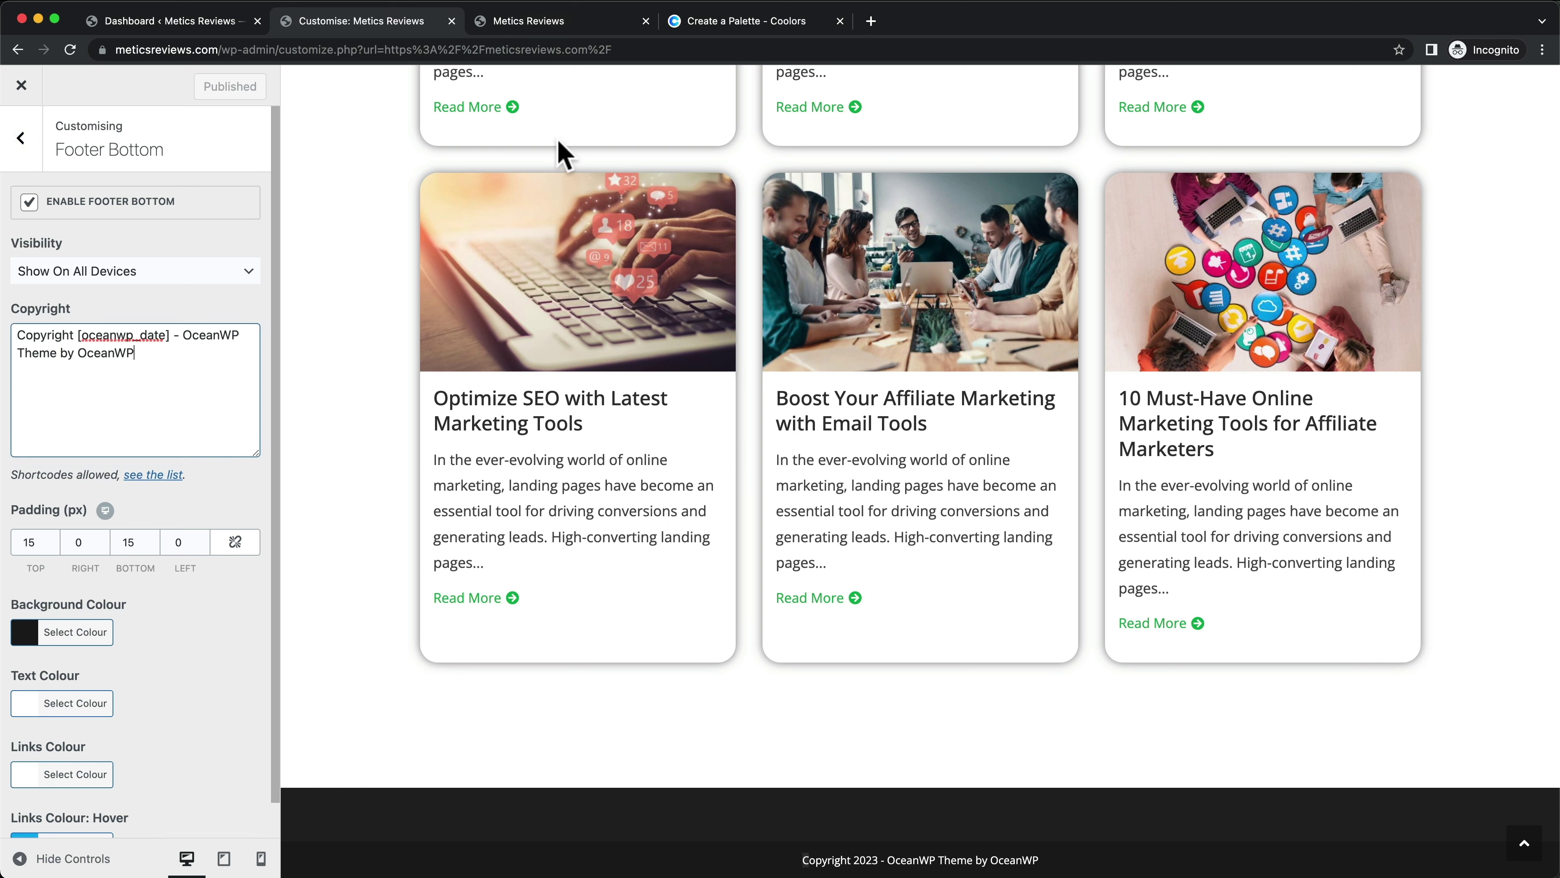
click(530, 23)
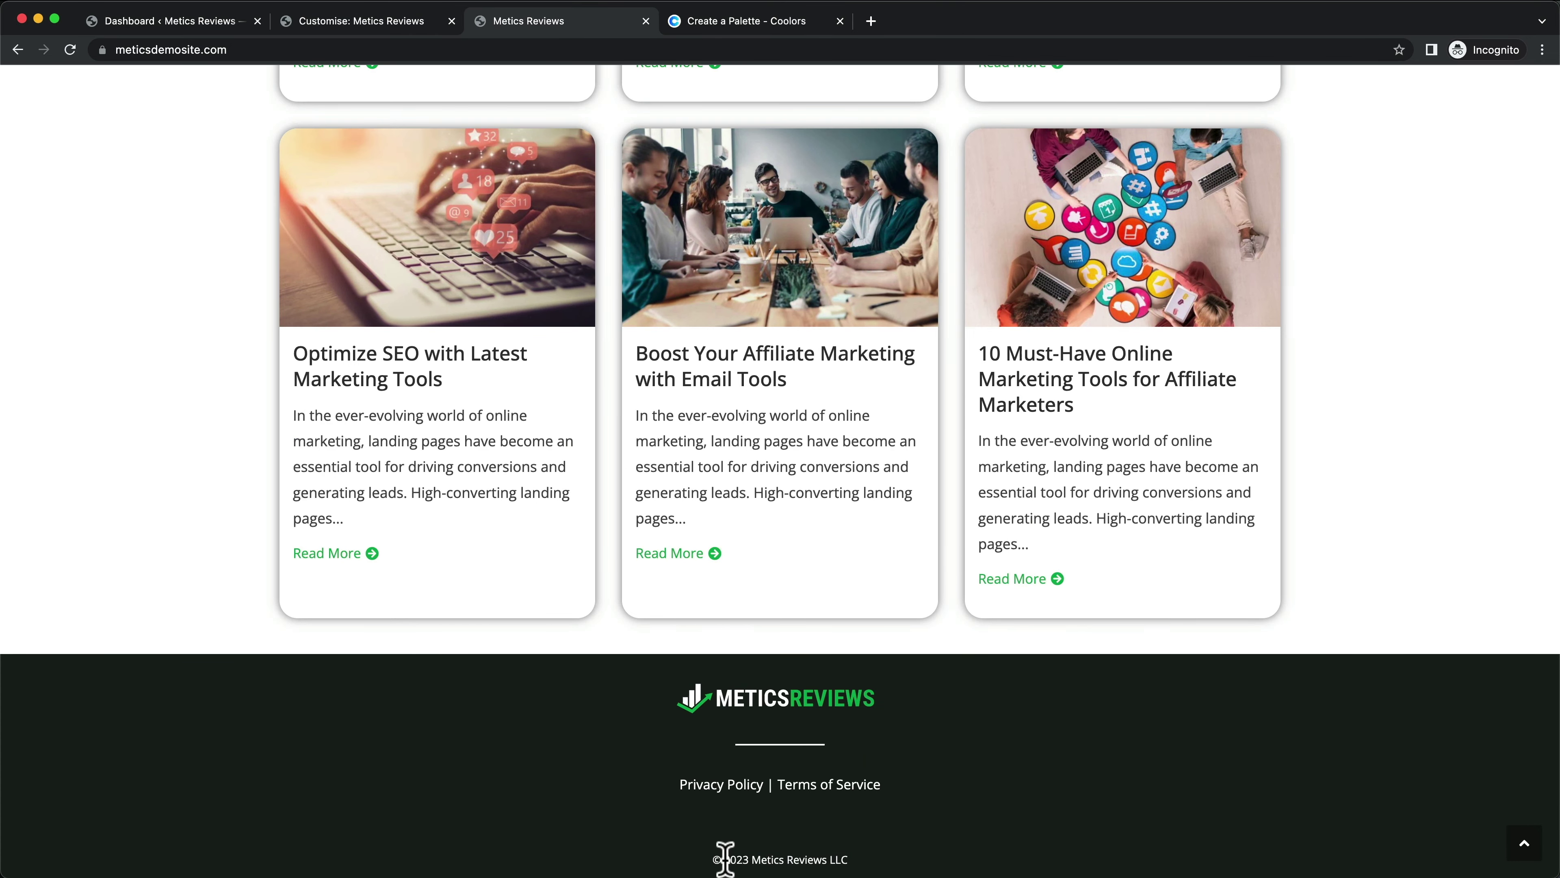
drag(715, 859, 868, 866)
key(super+c)
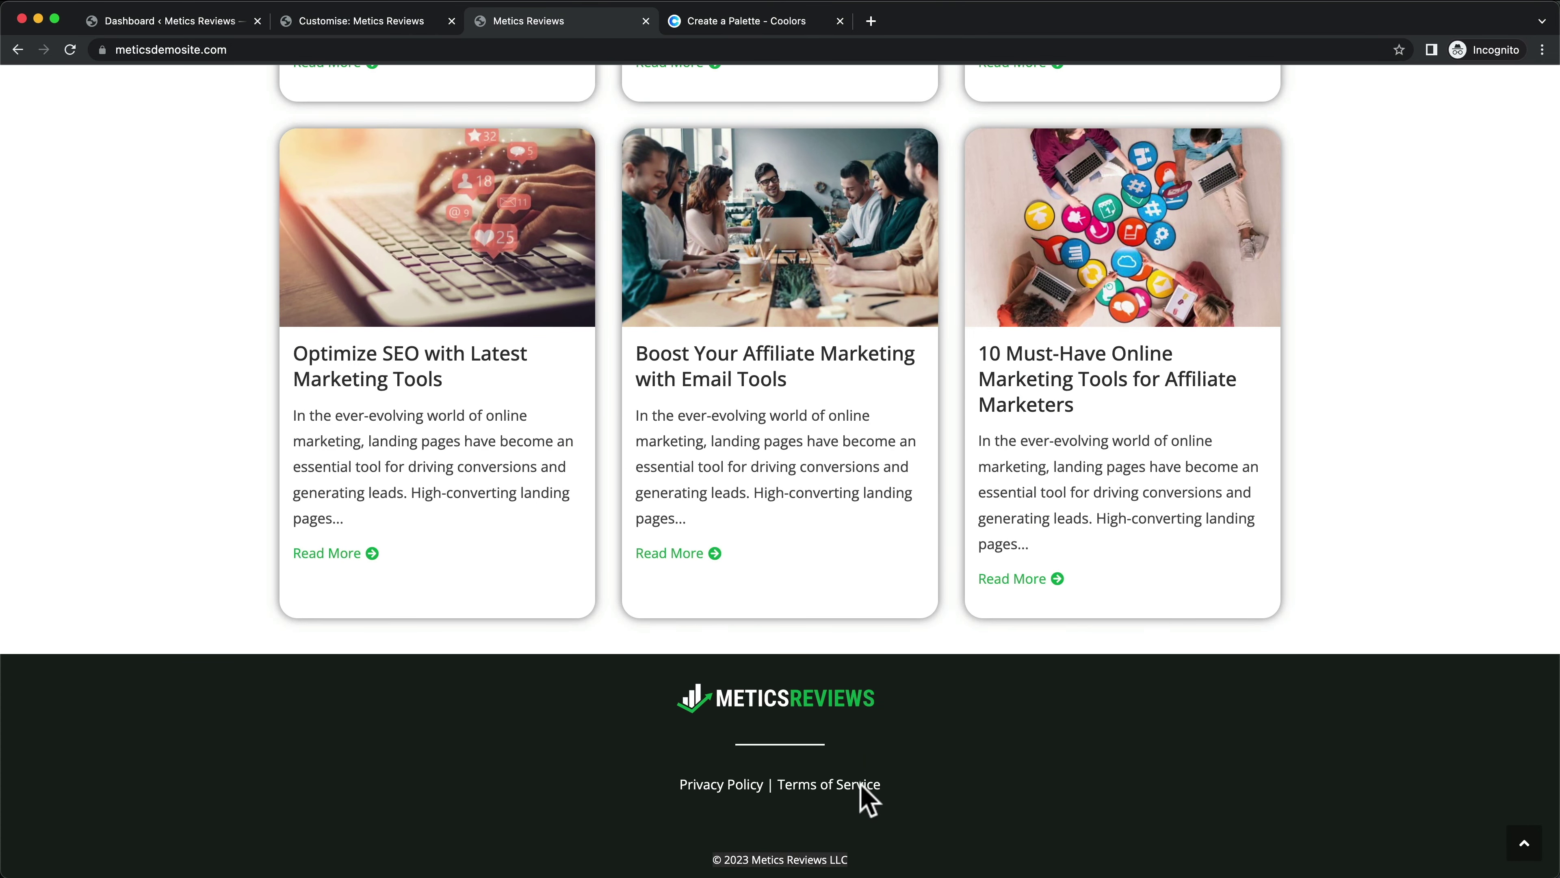
click(381, 21)
drag(136, 355, 14, 335)
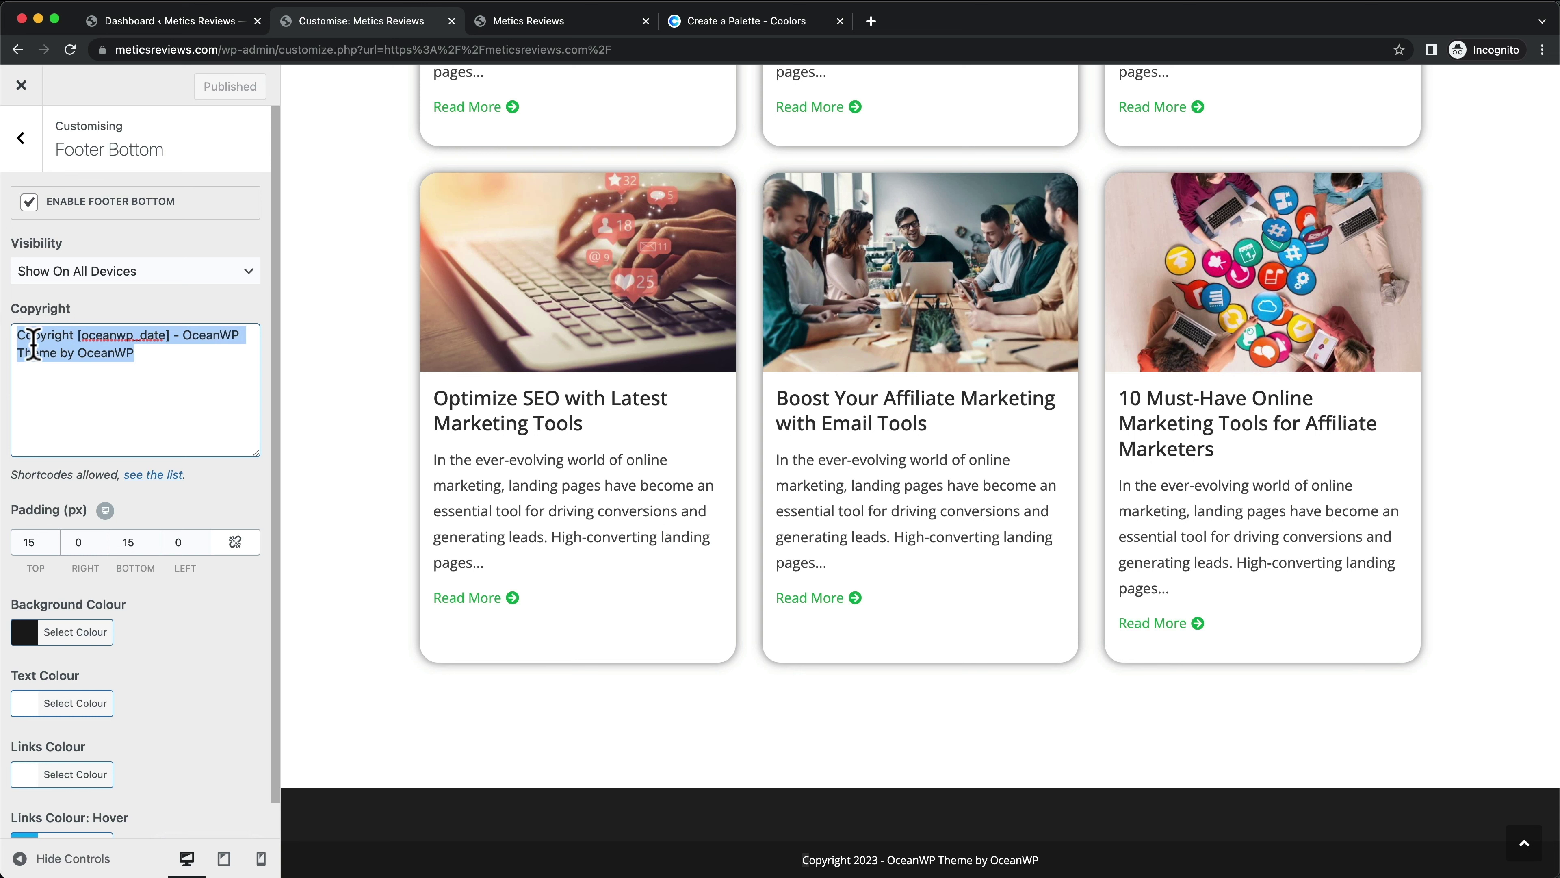
key(super+v)
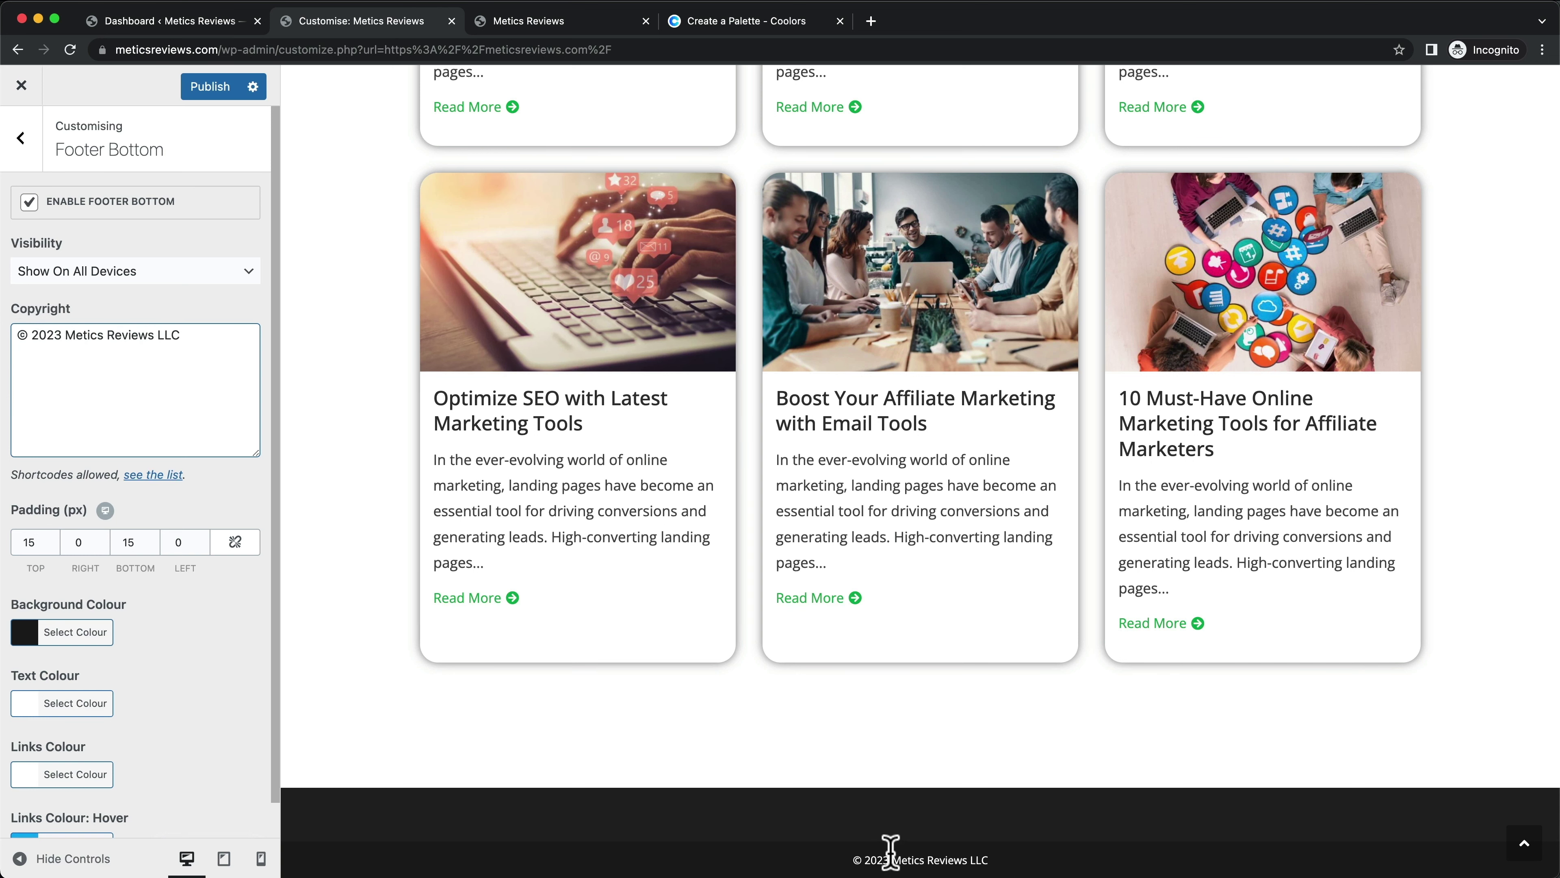
click(28, 204)
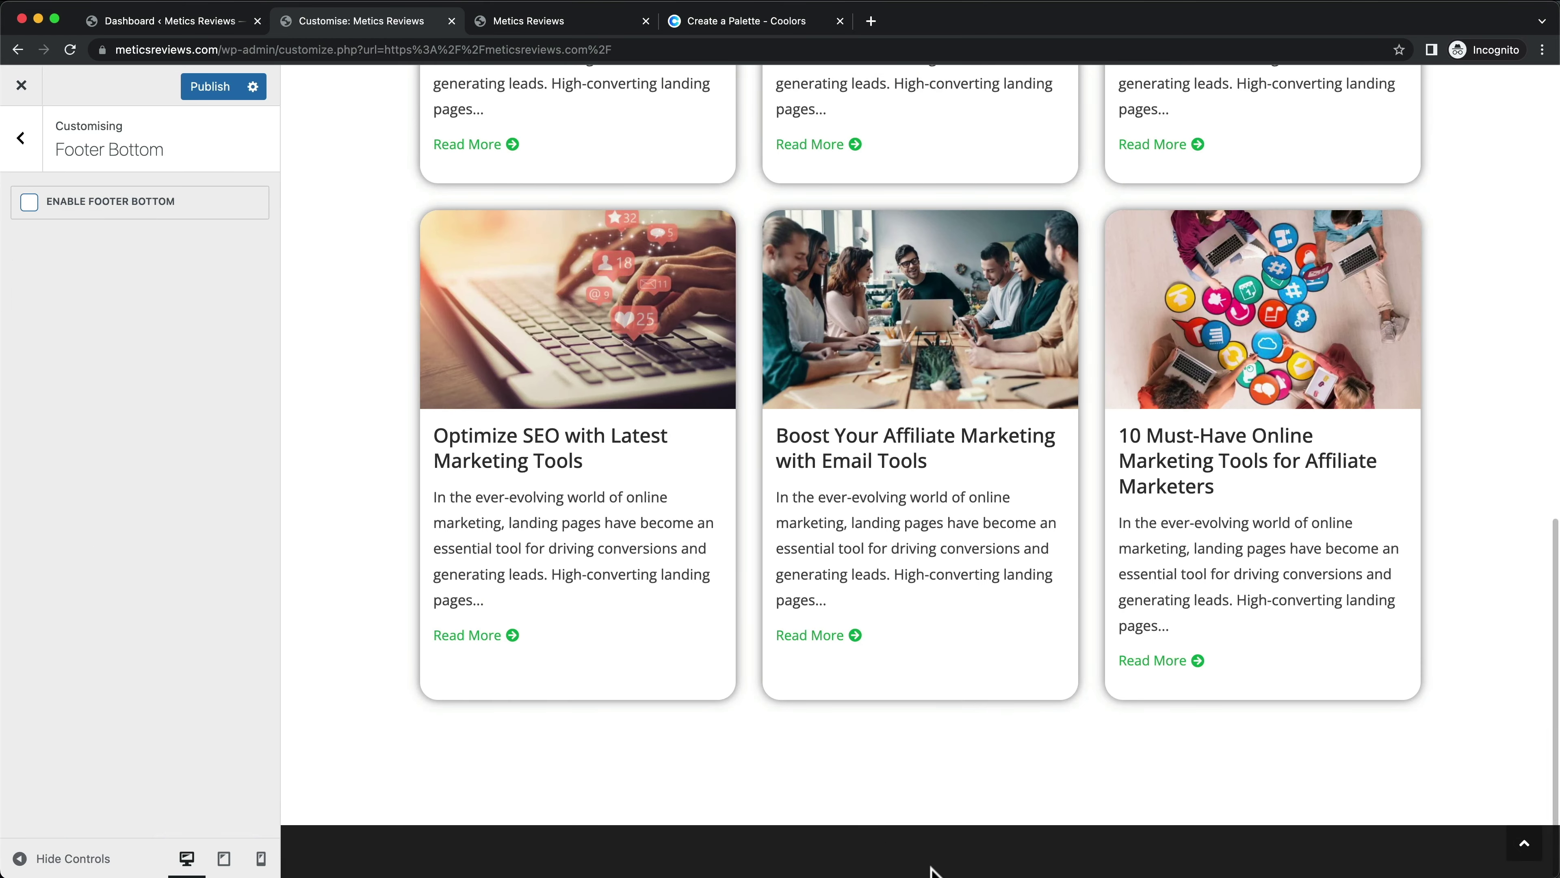
click(29, 203)
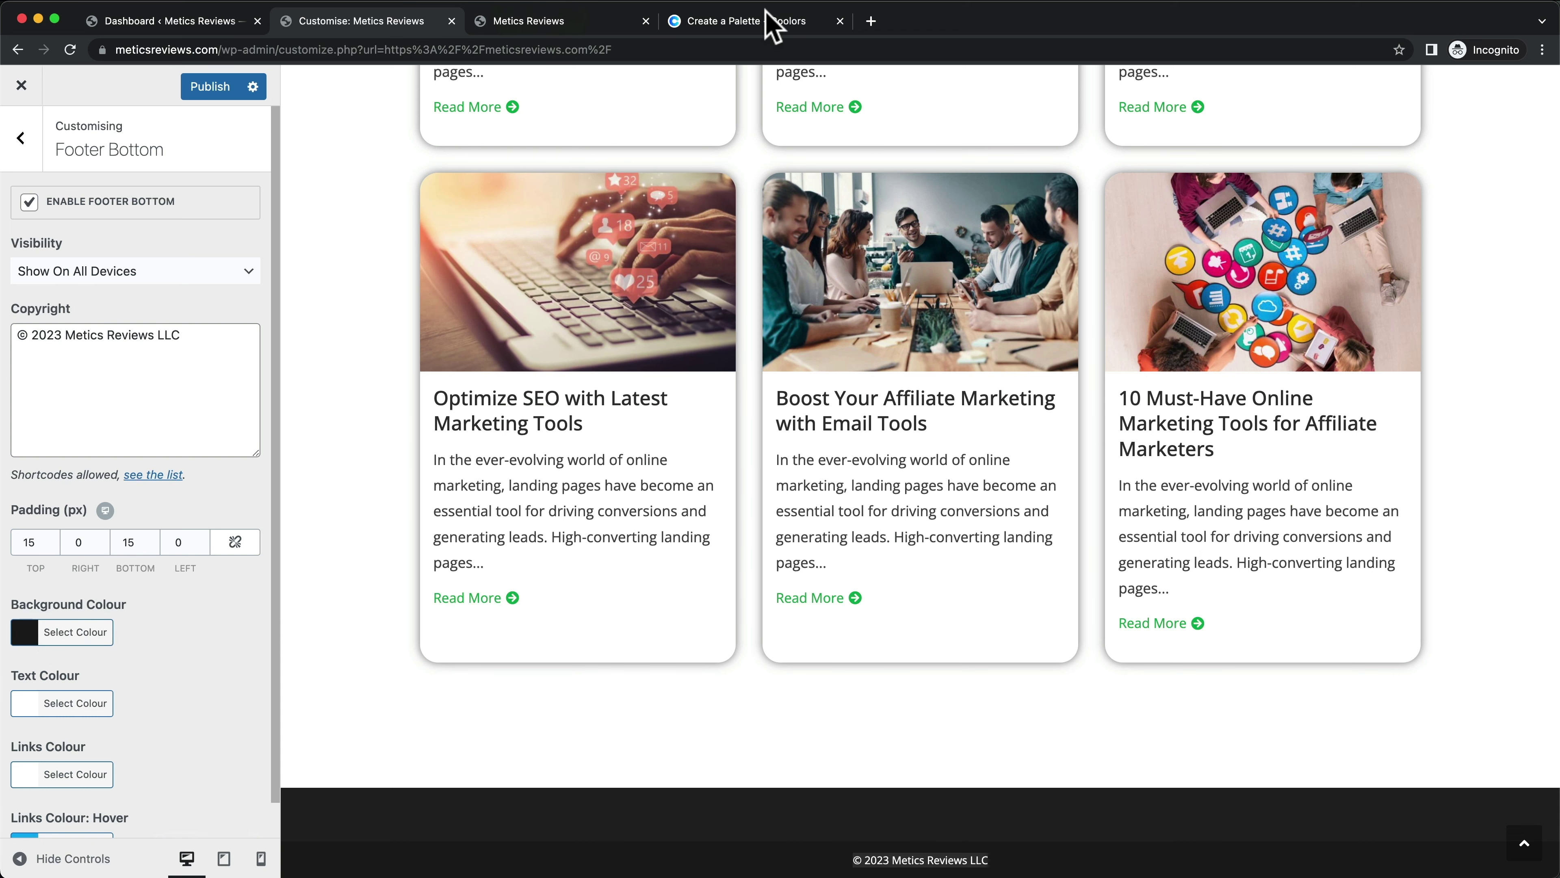
Set the footer bottom's background colour to 181F1C copied from the Coolors palette, and publish the change
click(749, 21)
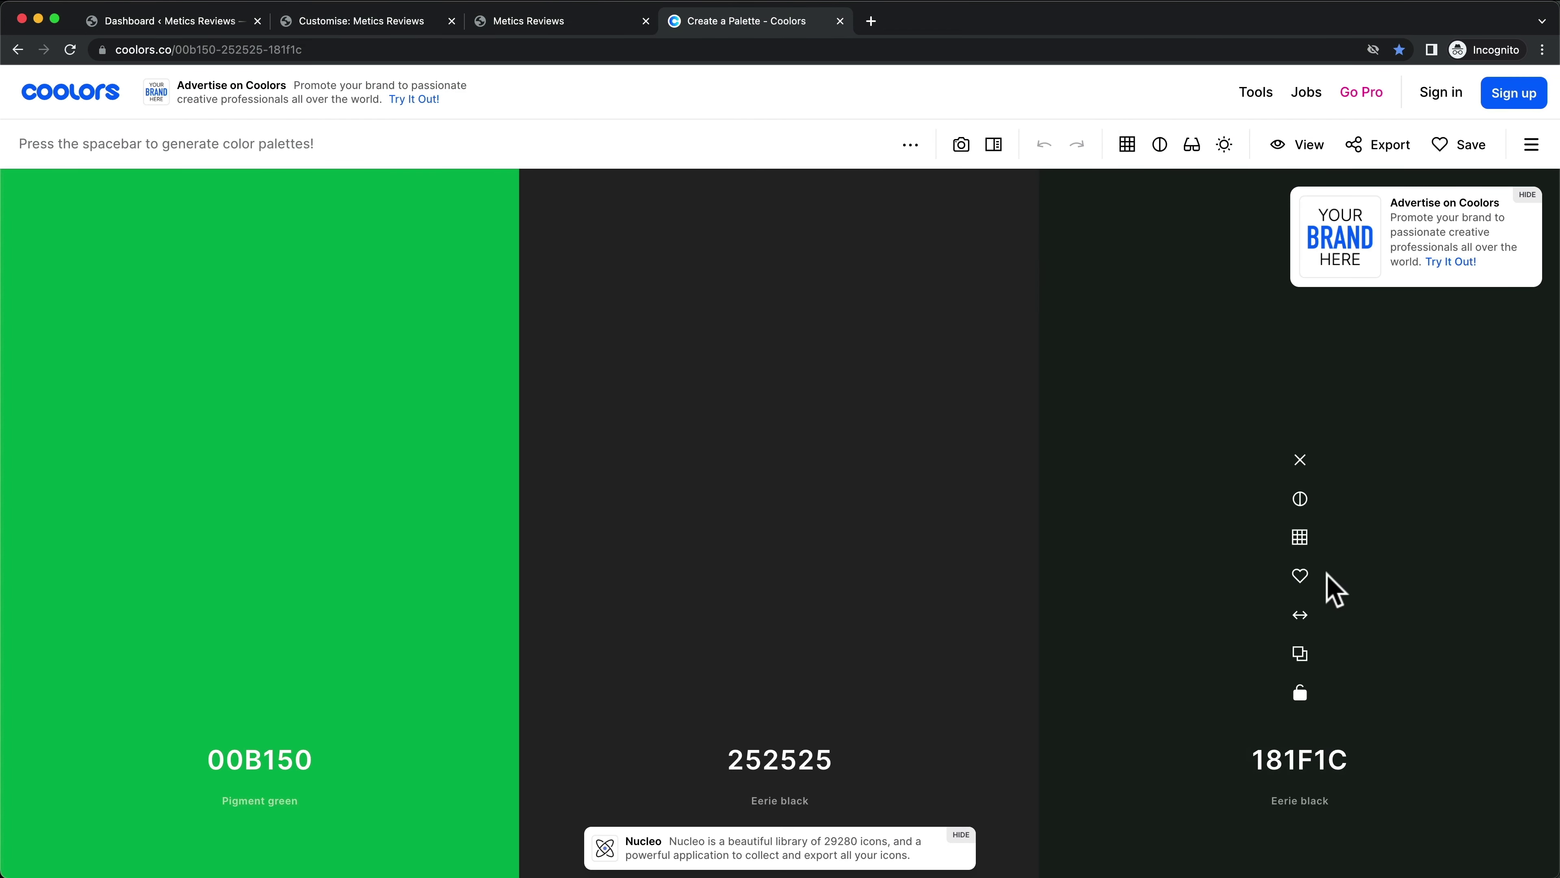
click(1300, 652)
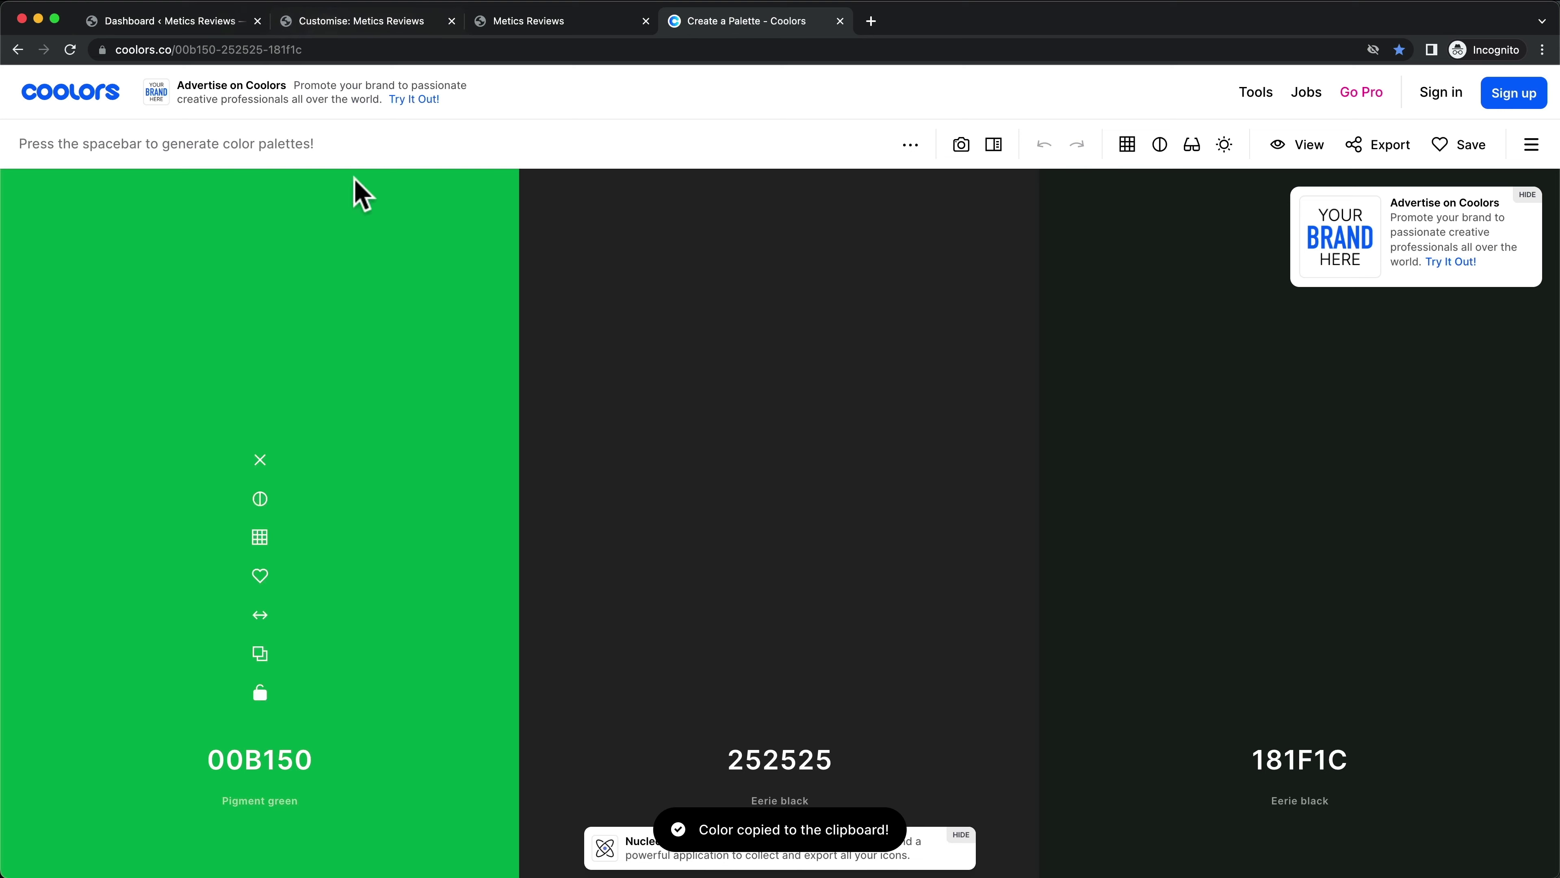
click(327, 24)
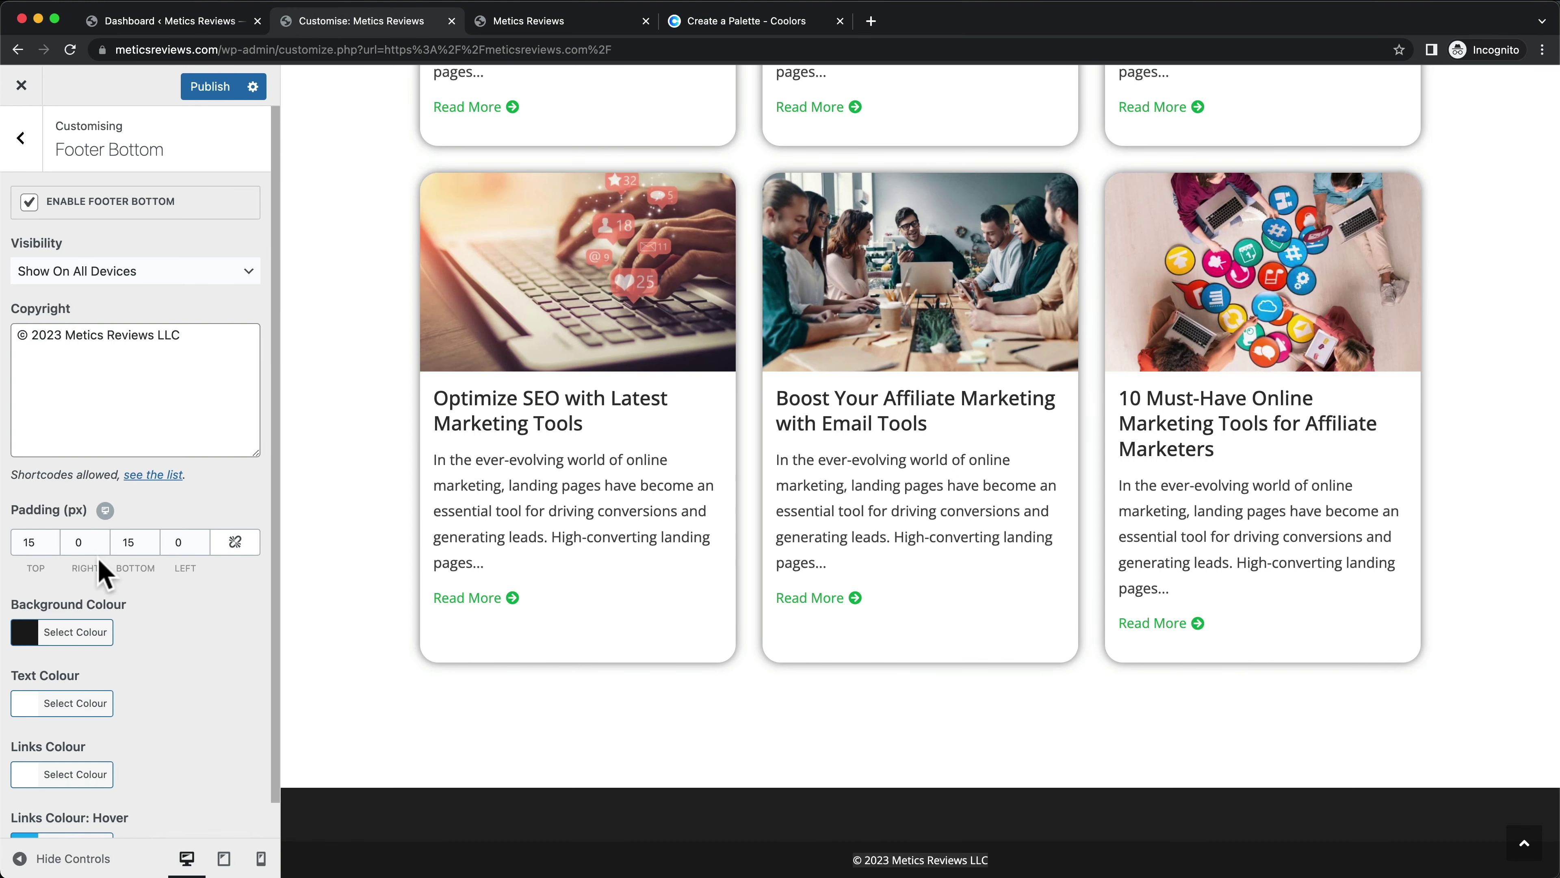
click(32, 642)
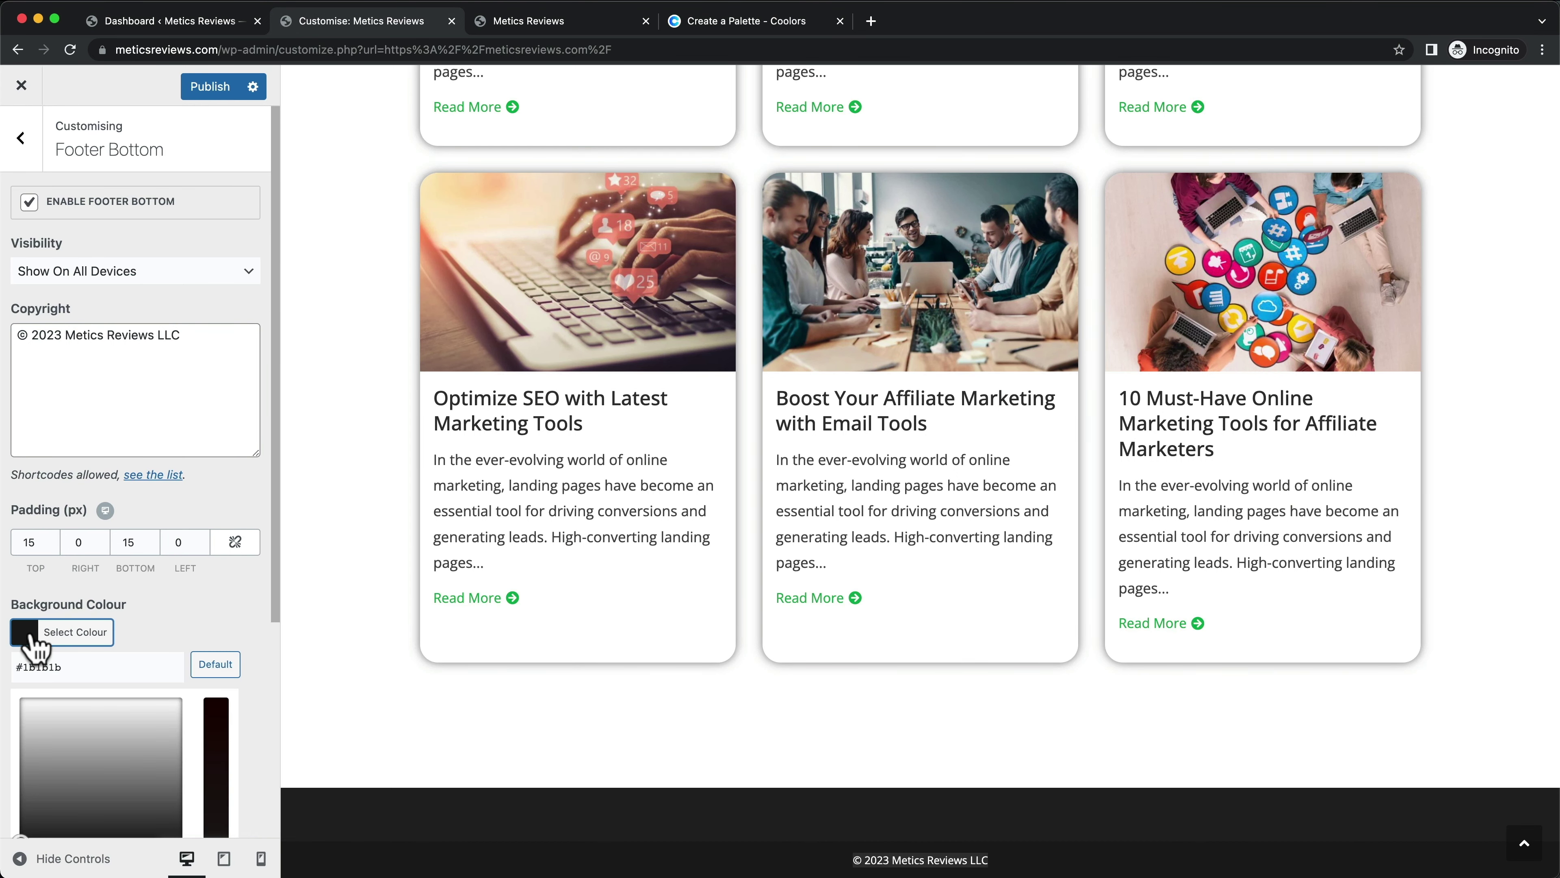
scroll(94, 676, down, 2)
drag(62, 589, 11, 589)
click(25, 559)
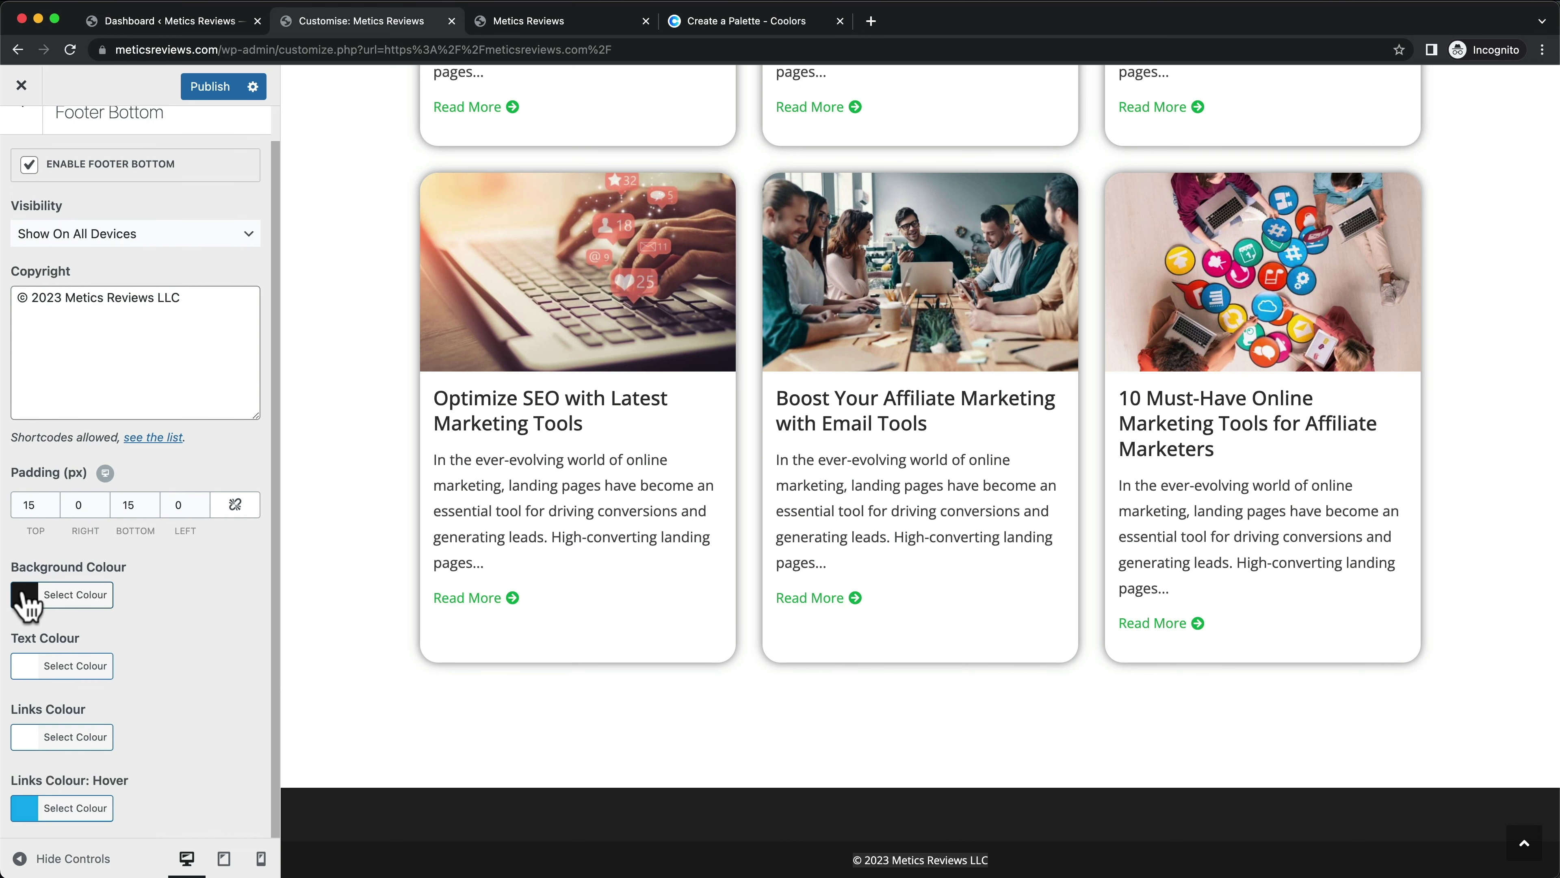
click(28, 598)
double_click(31, 627)
key(Escape)
click(210, 89)
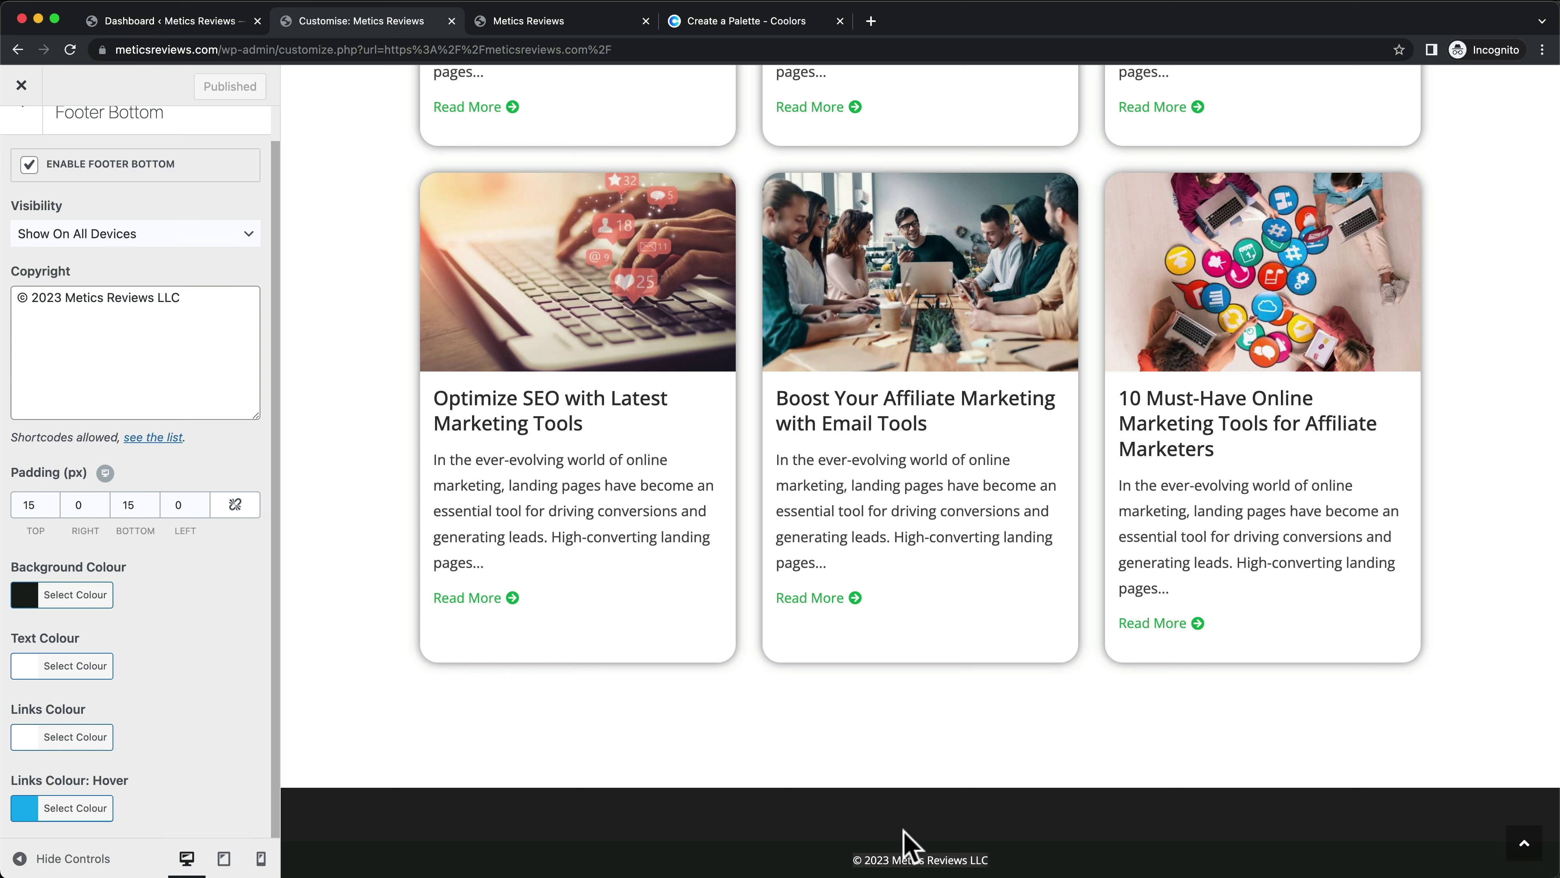
Open the Footer Widgets settings, check the demo site's footer, and set the number of columns to 1
scroll(121, 265, up, 1)
click(24, 146)
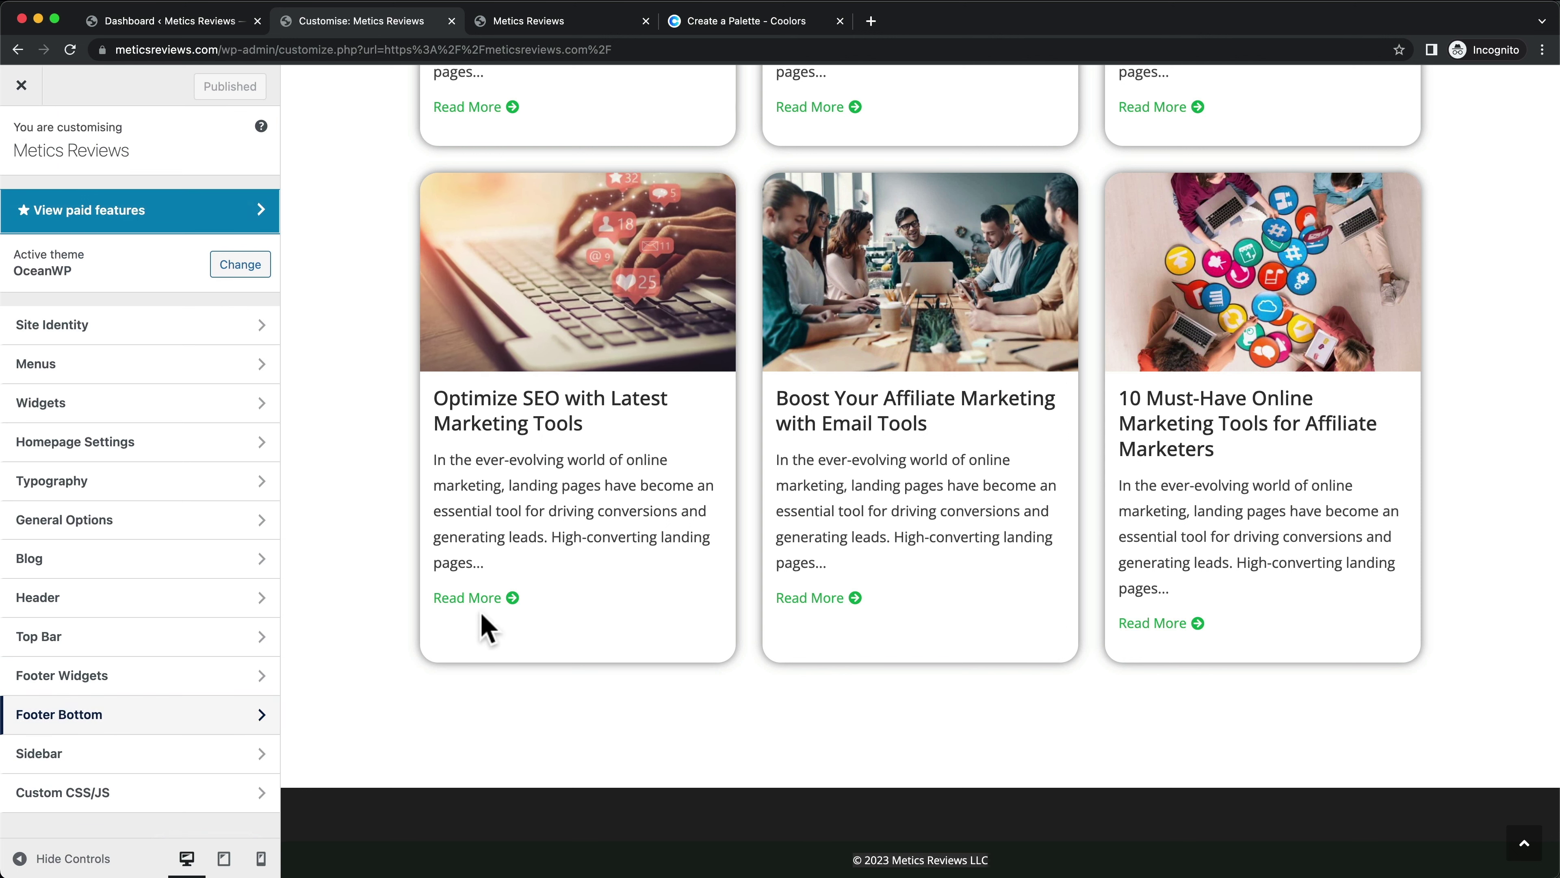
click(120, 679)
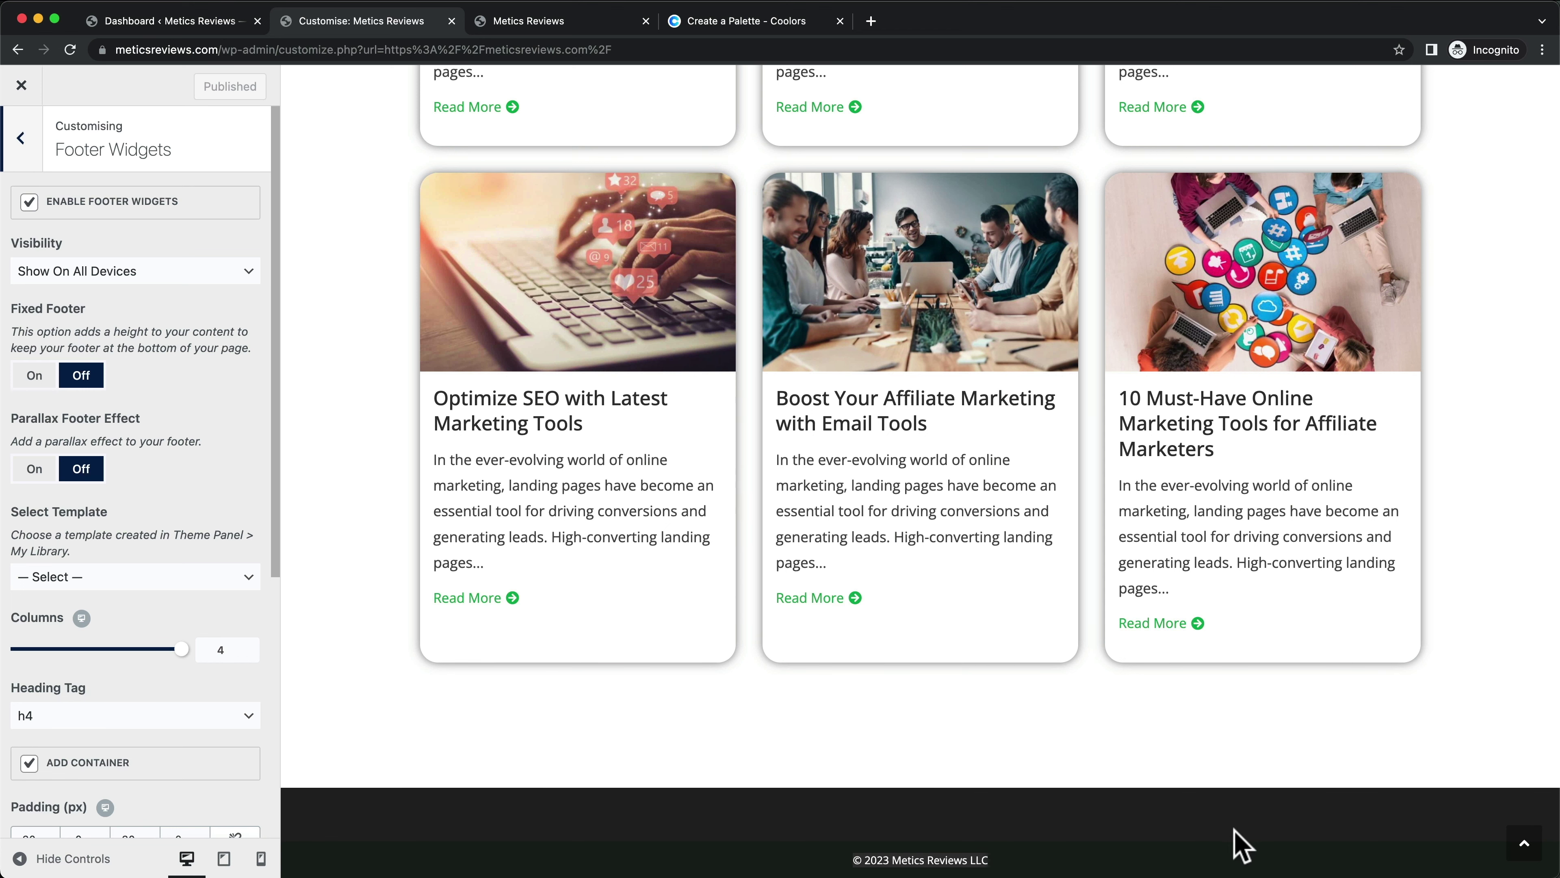
click(539, 23)
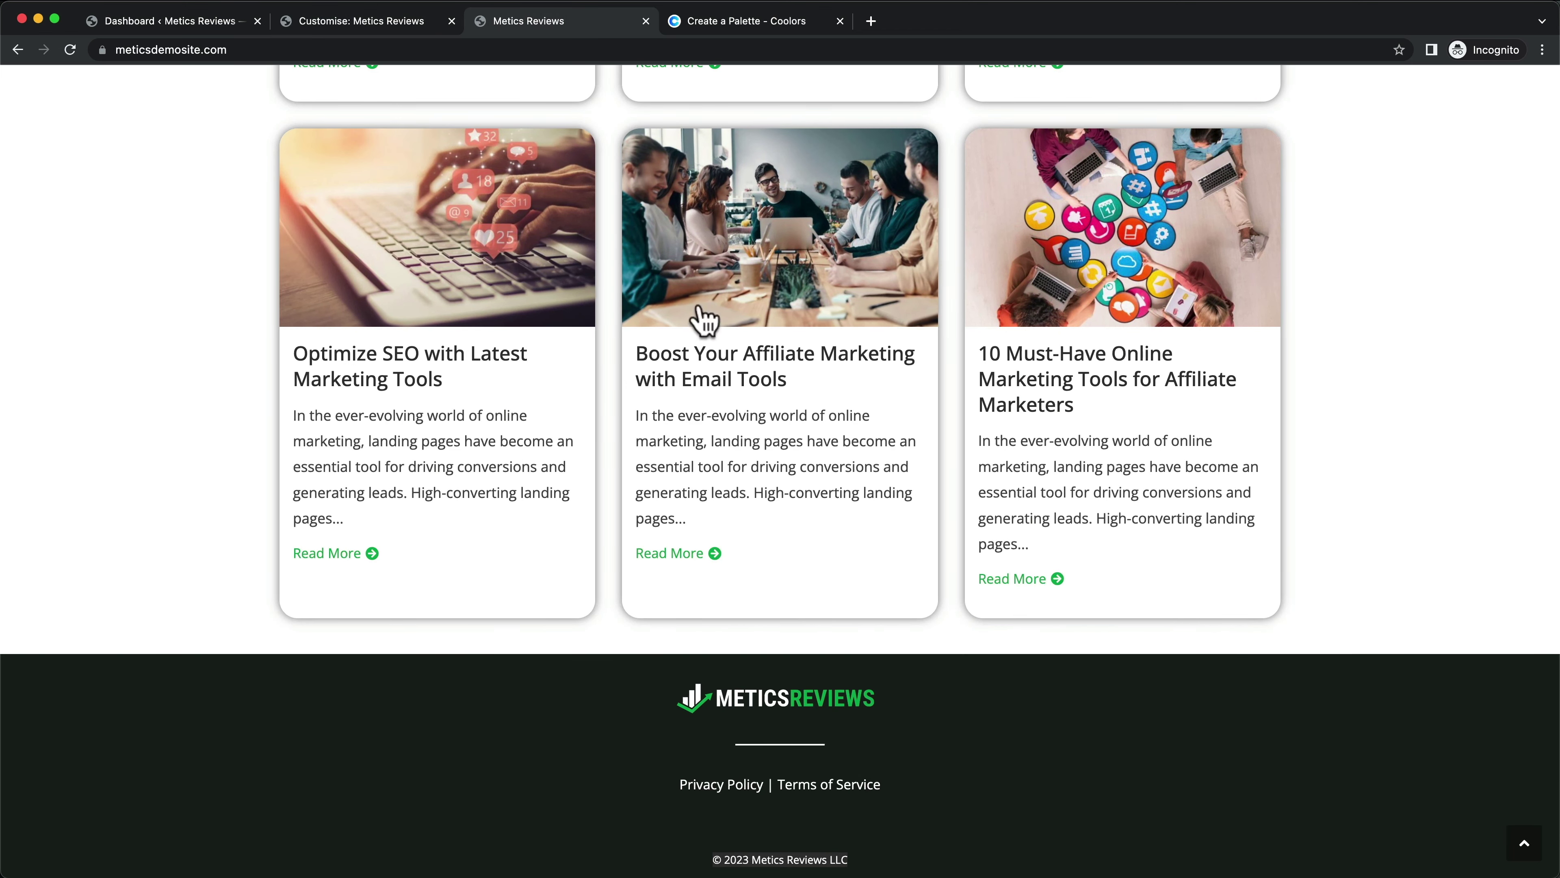
click(384, 24)
scroll(122, 488, down, 3)
scroll(126, 485, up, 3)
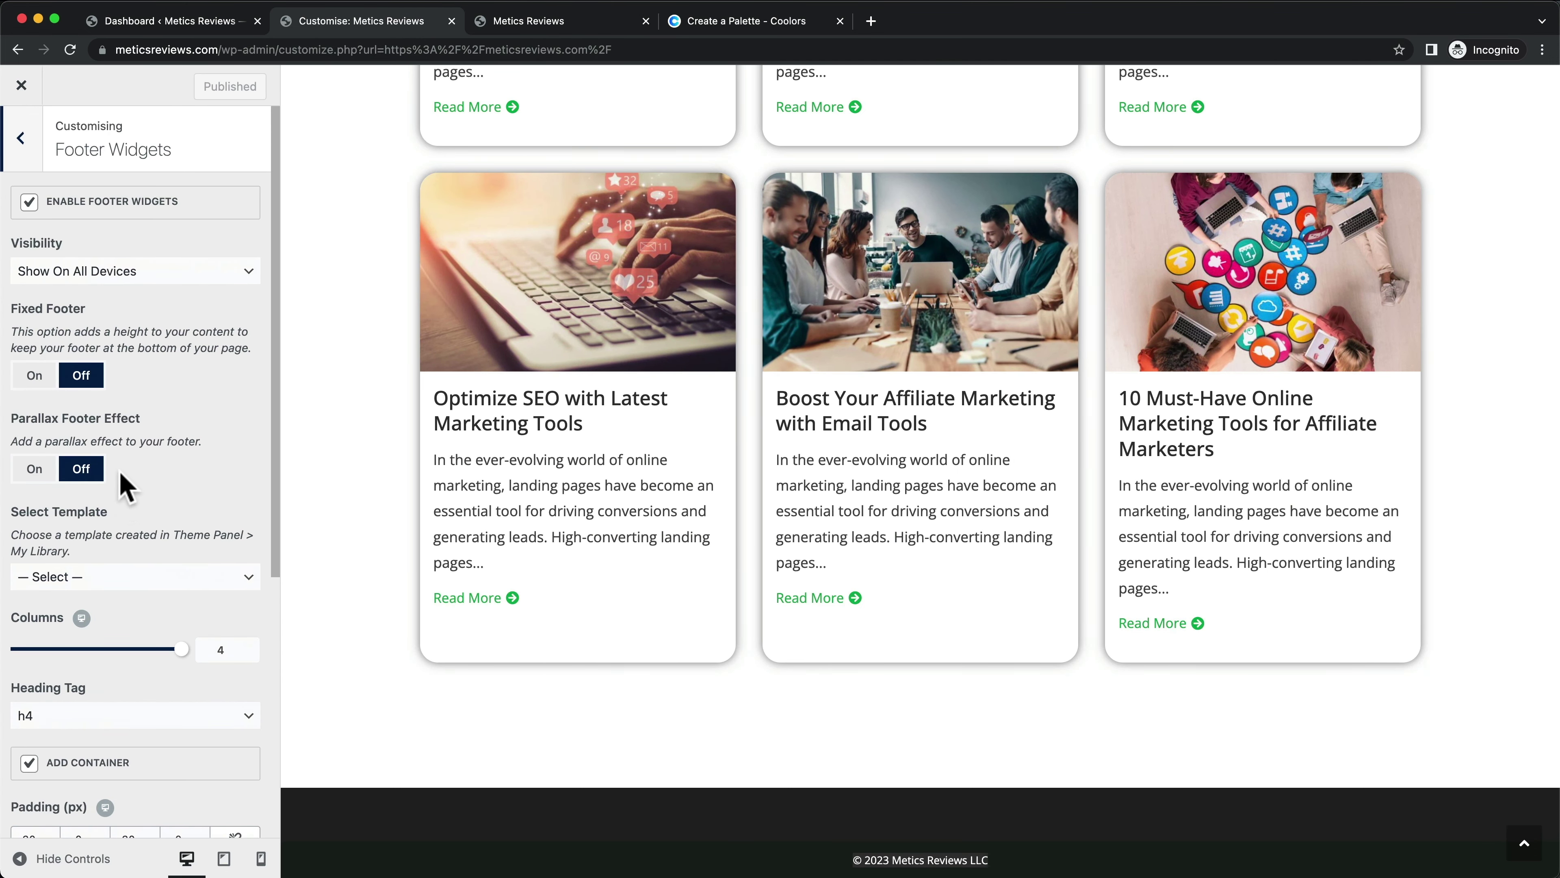
drag(182, 650, 25, 652)
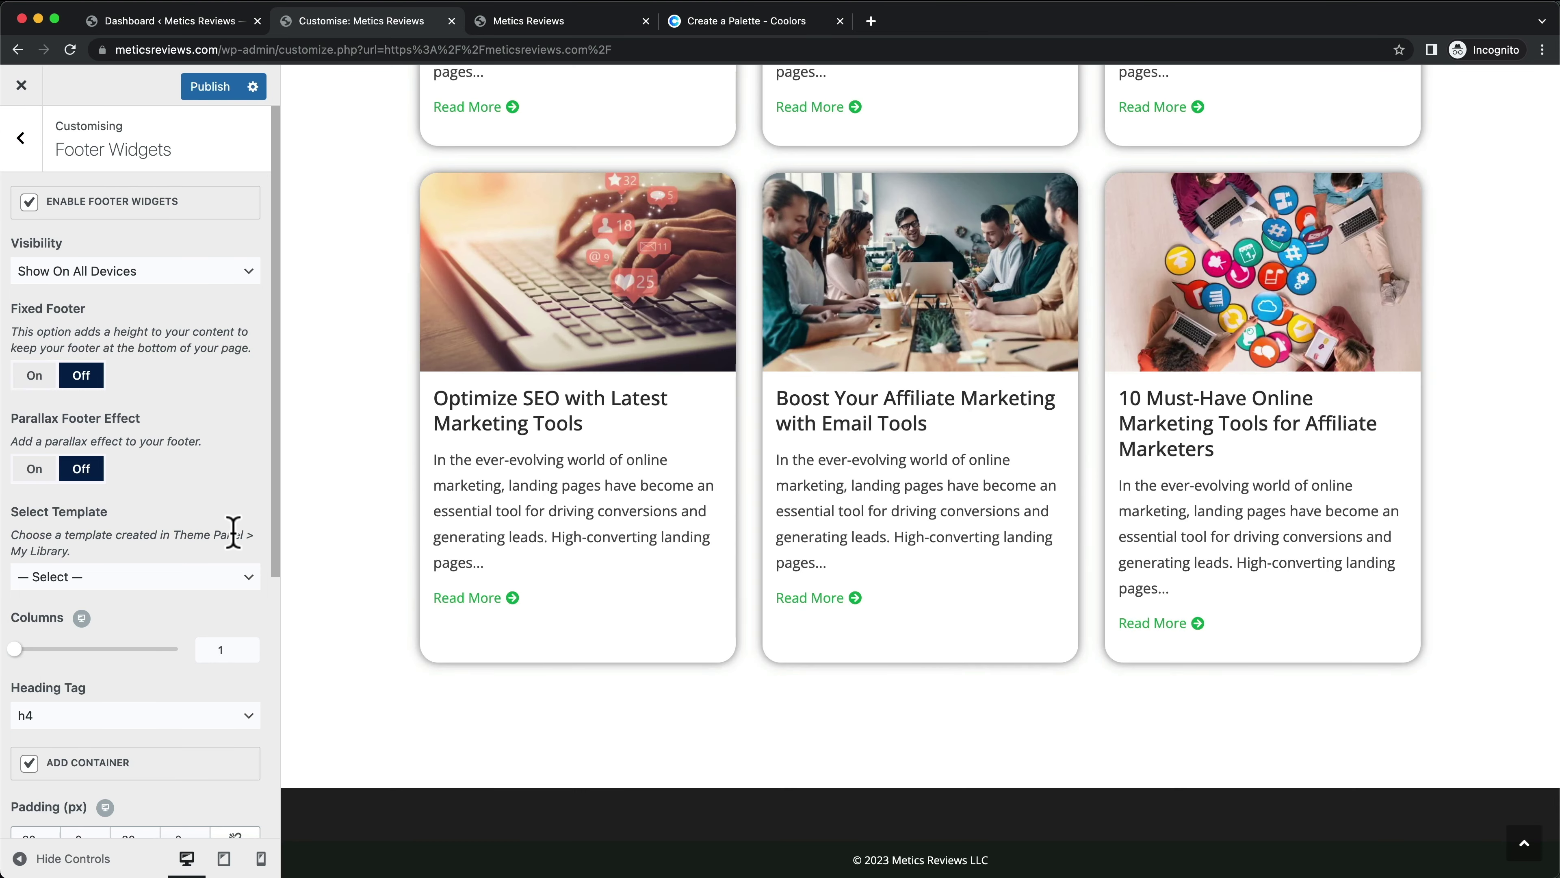
Set the footer widgets' text colour to white, #ffffff
scroll(233, 530, down, 10)
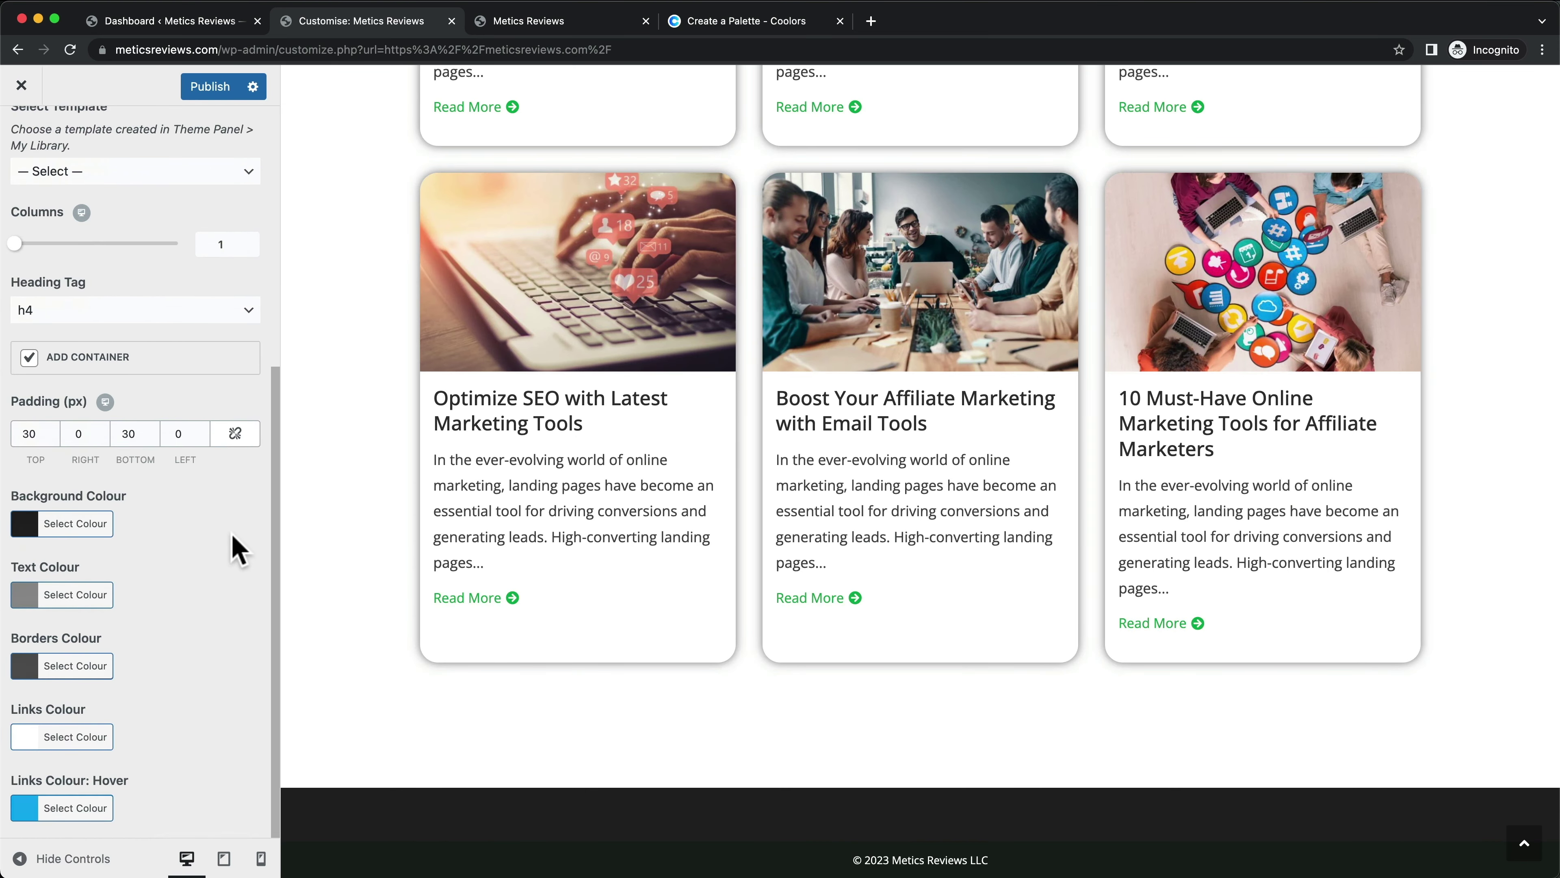
click(27, 596)
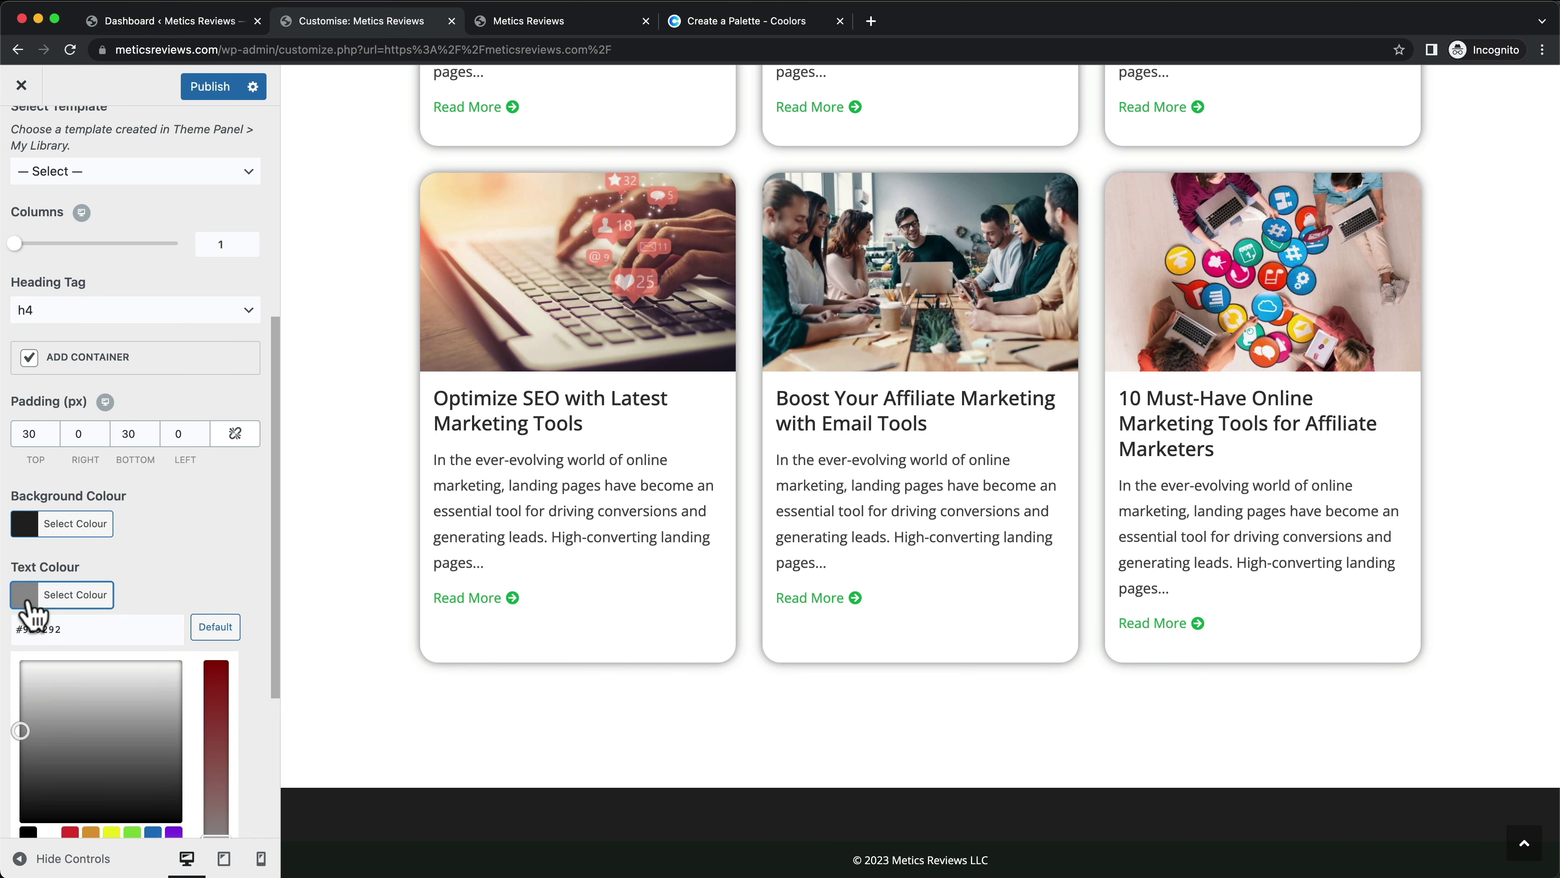
drag(54, 682, 10, 581)
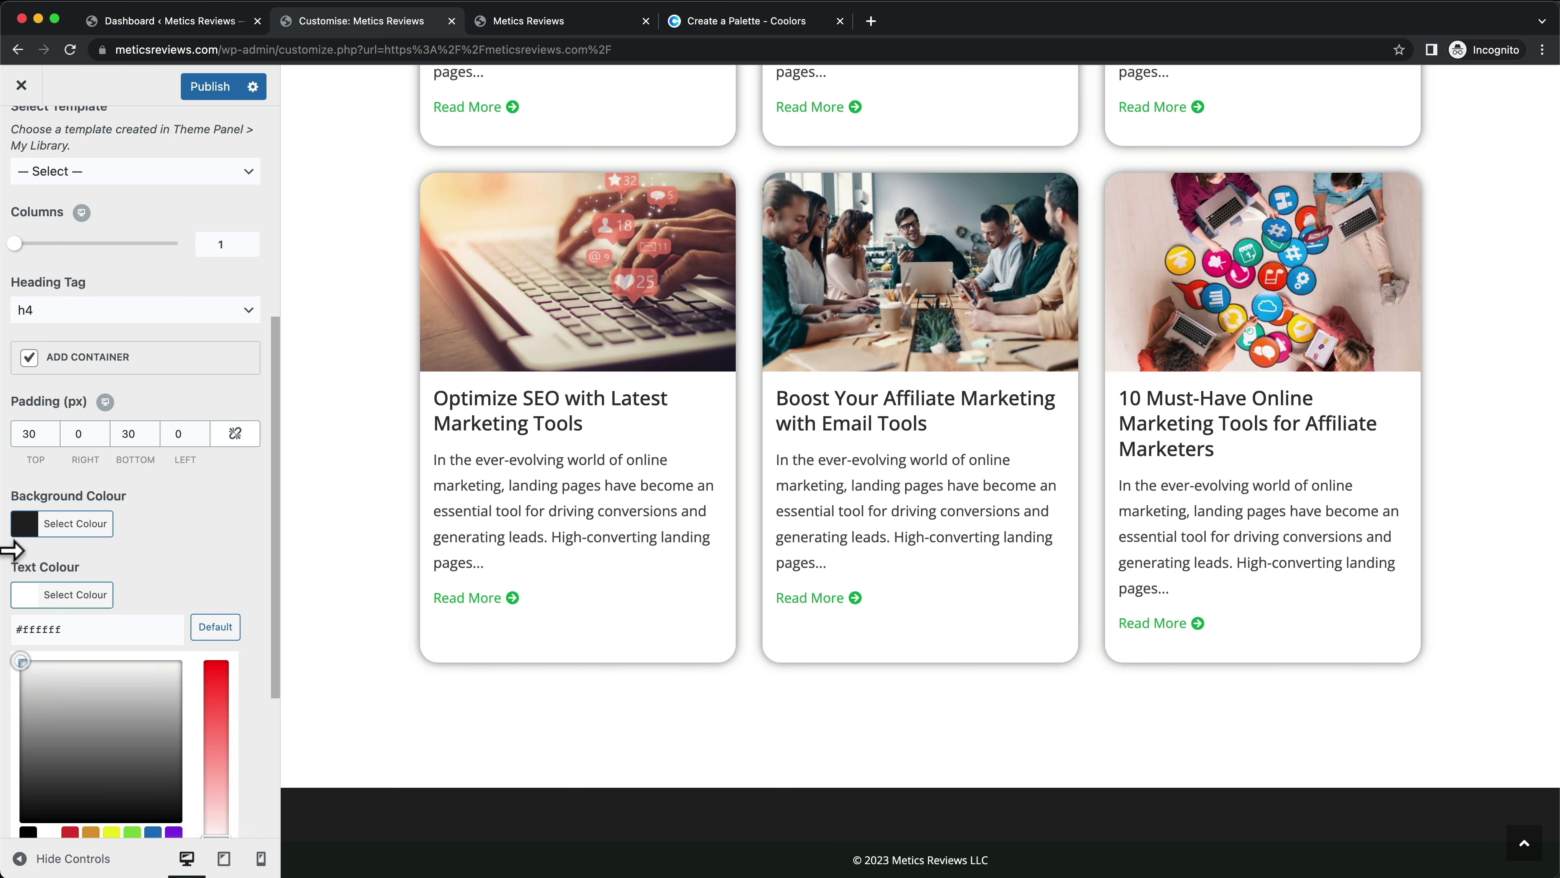
click(73, 595)
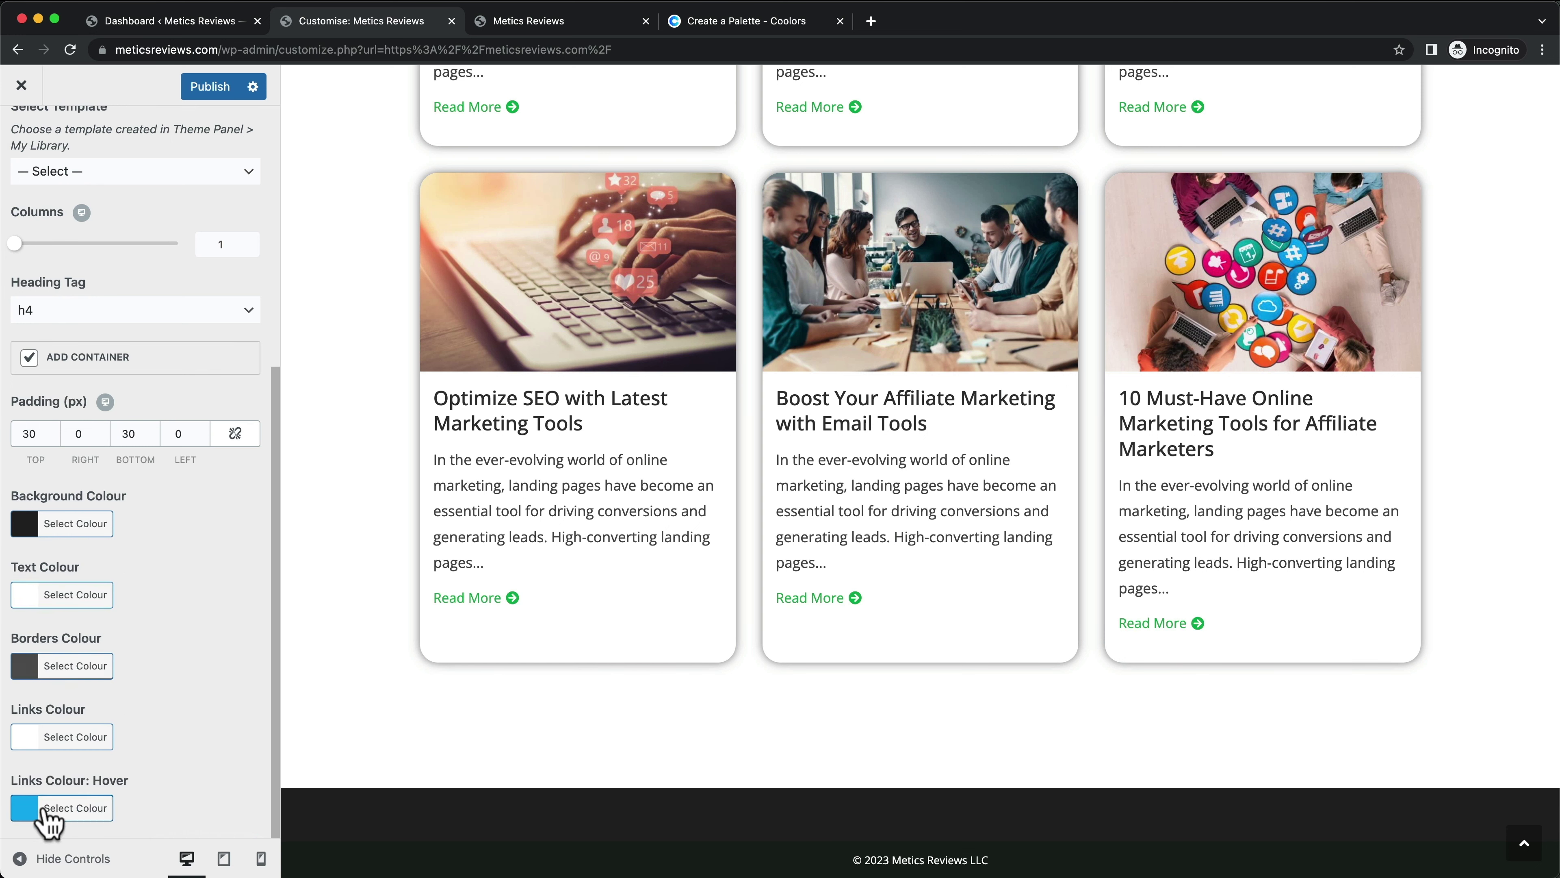
Set the footer widgets' link hover colour to 00B150 copied from the Coolors palette, and publish the changes
click(27, 807)
scroll(240, 721, down, 5)
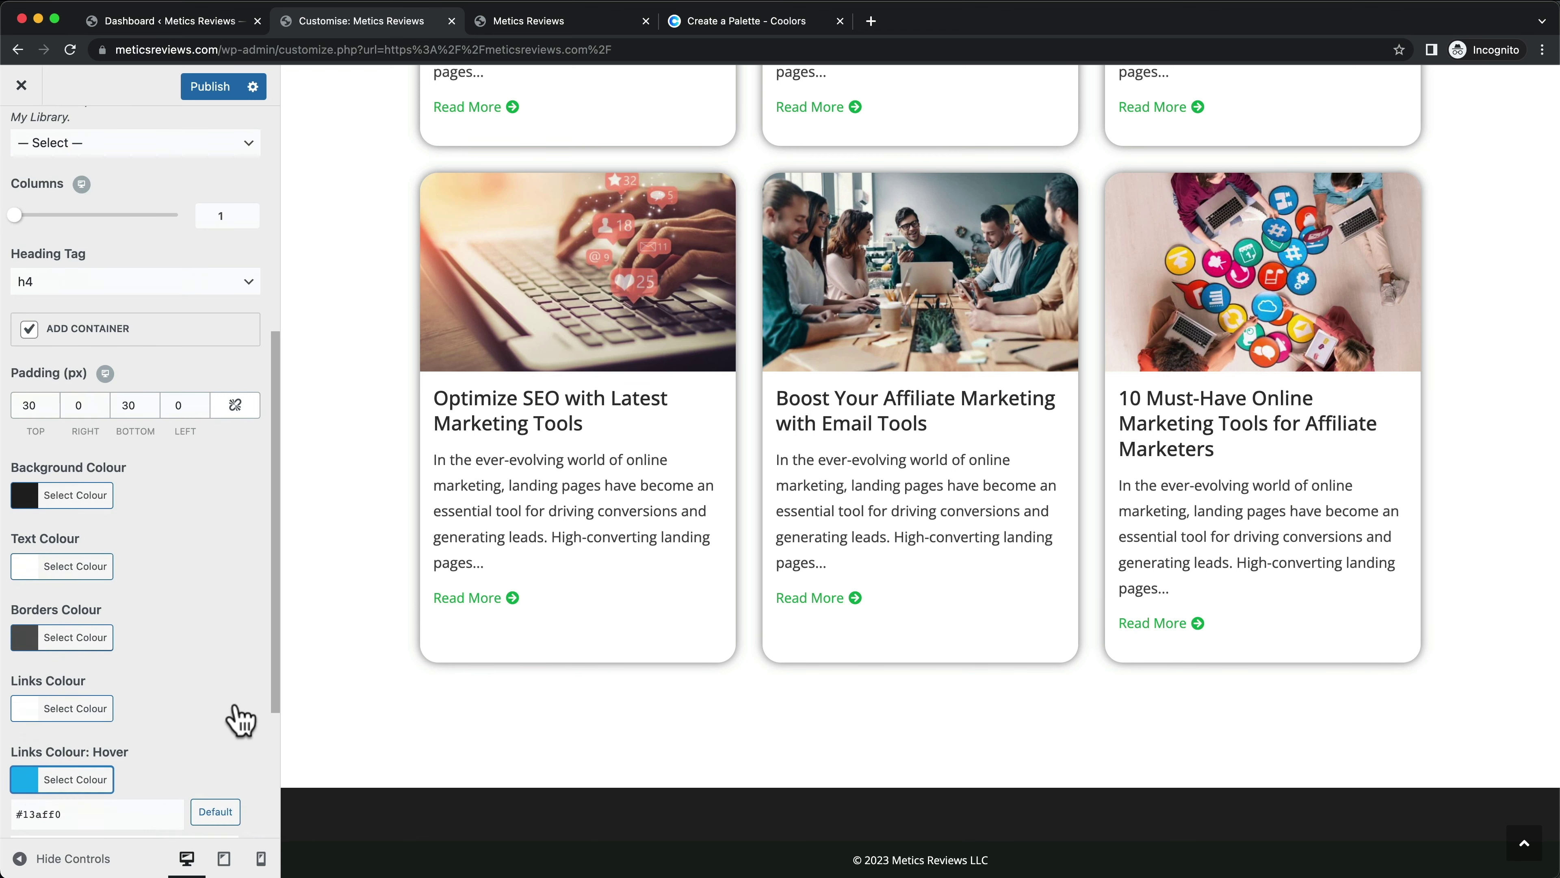
click(707, 23)
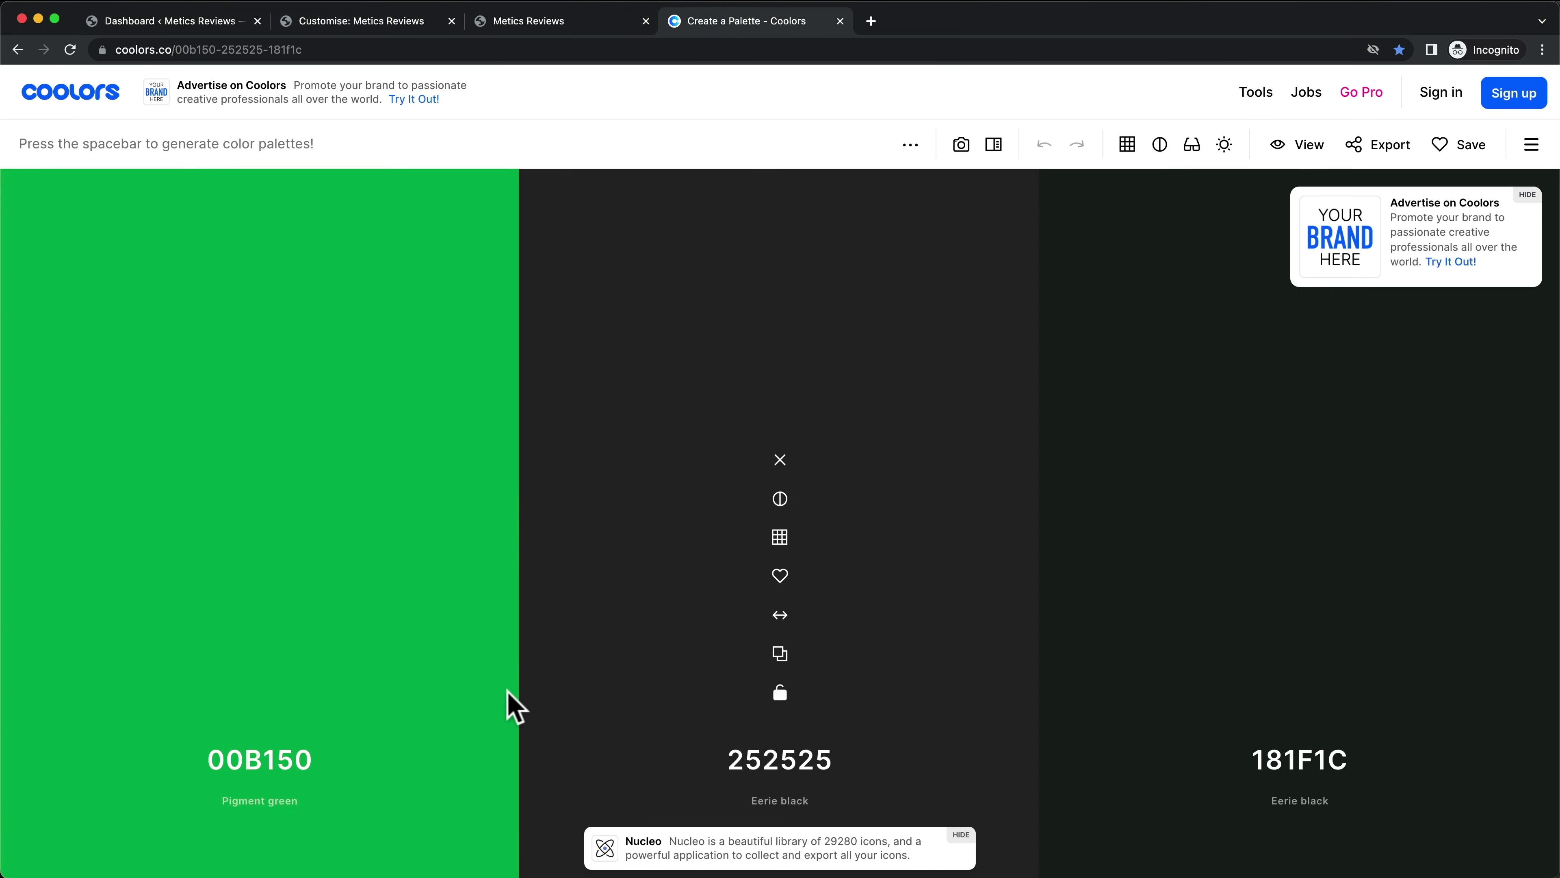
click(260, 653)
click(369, 21)
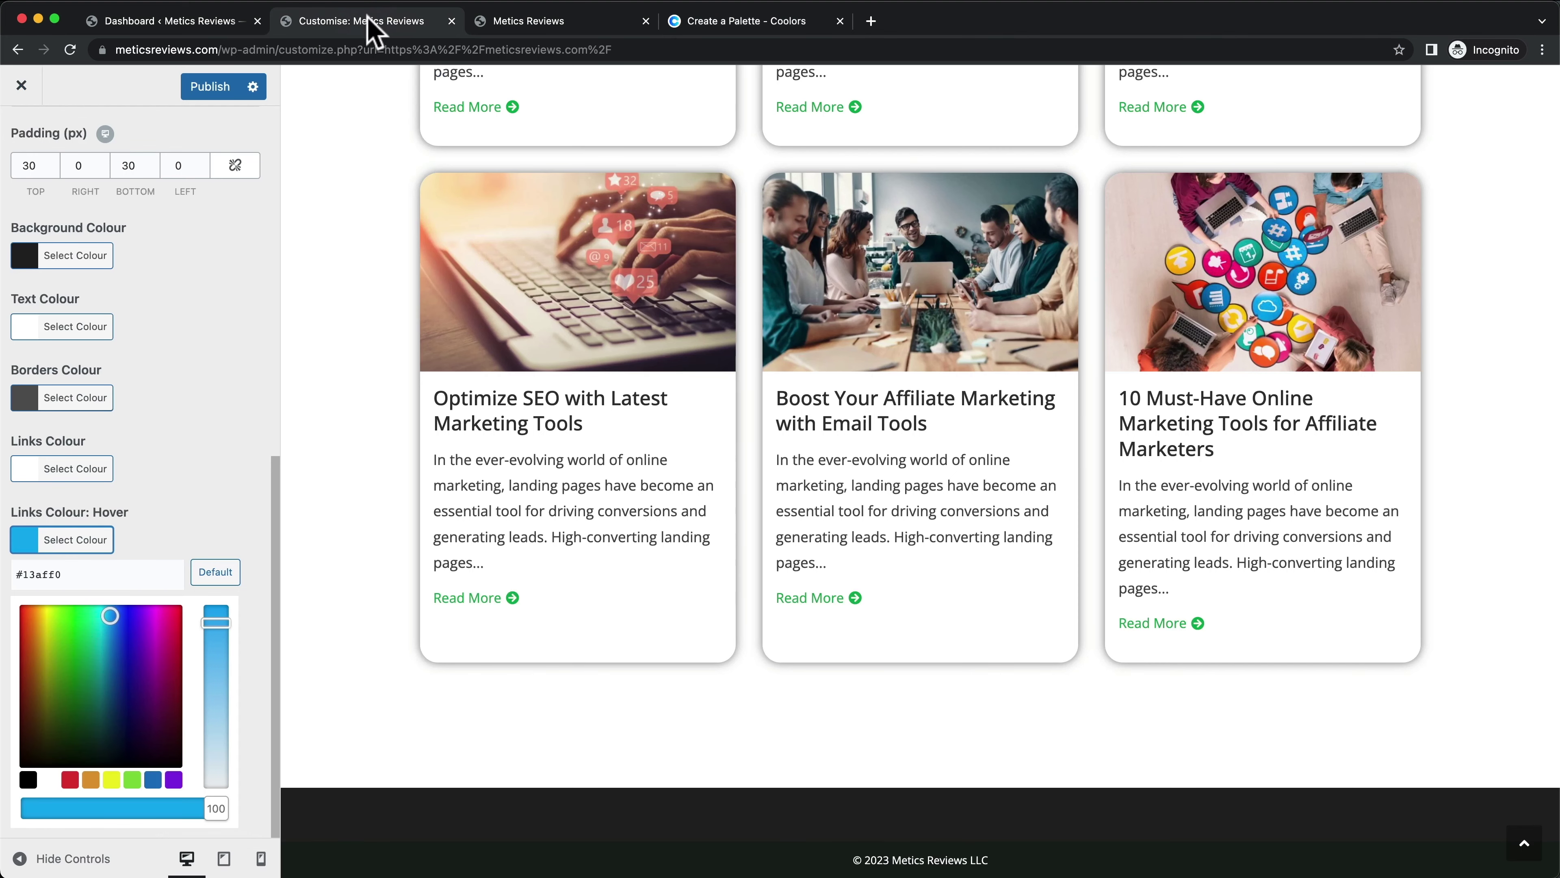
click(44, 573)
double_click(44, 573)
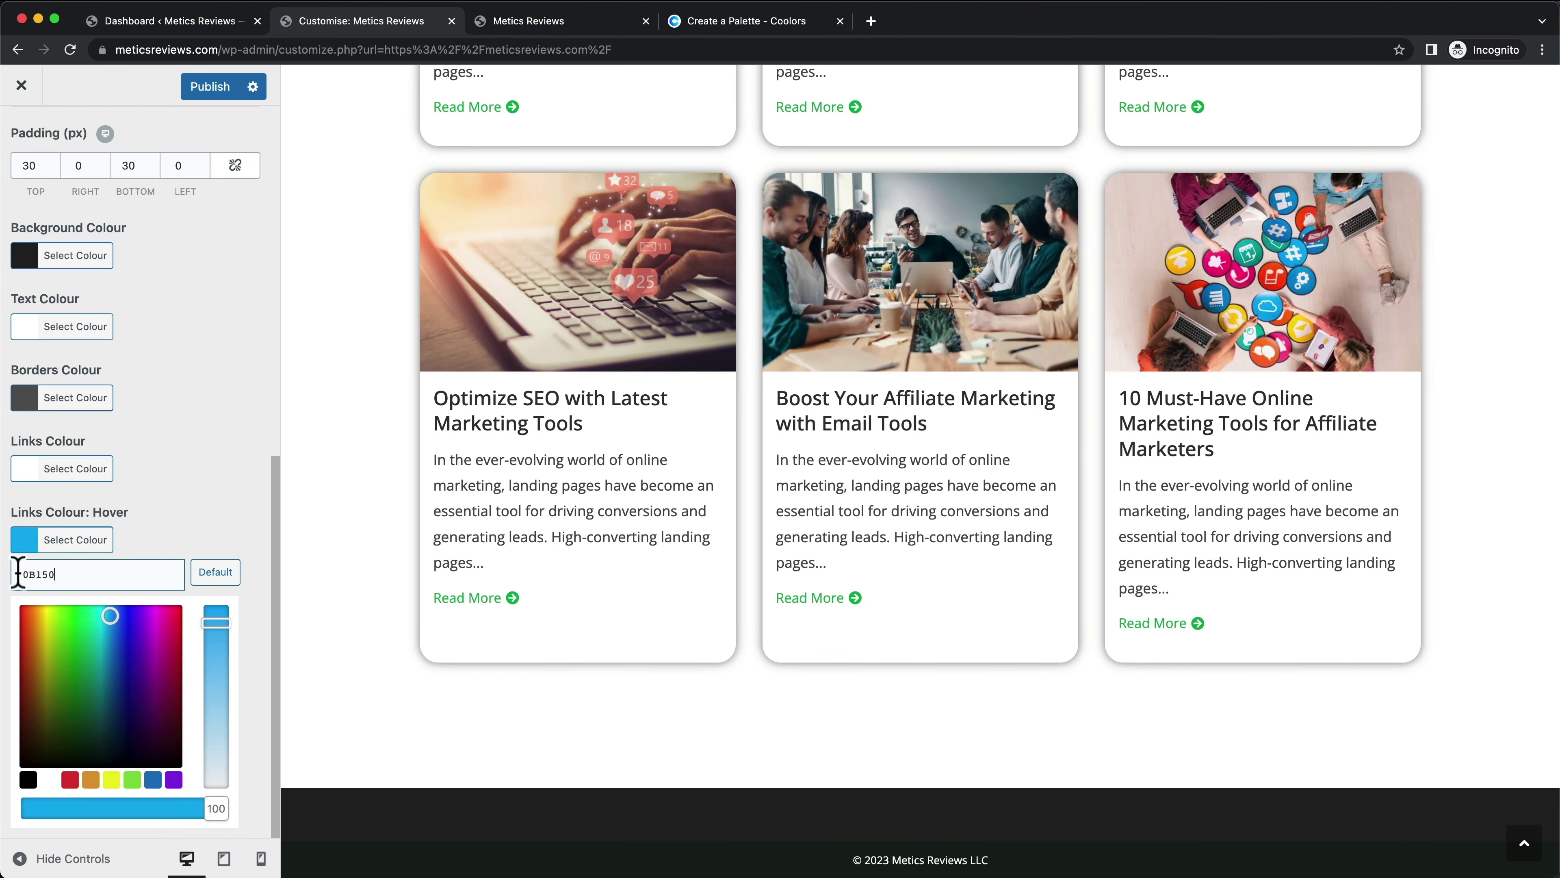
click(210, 87)
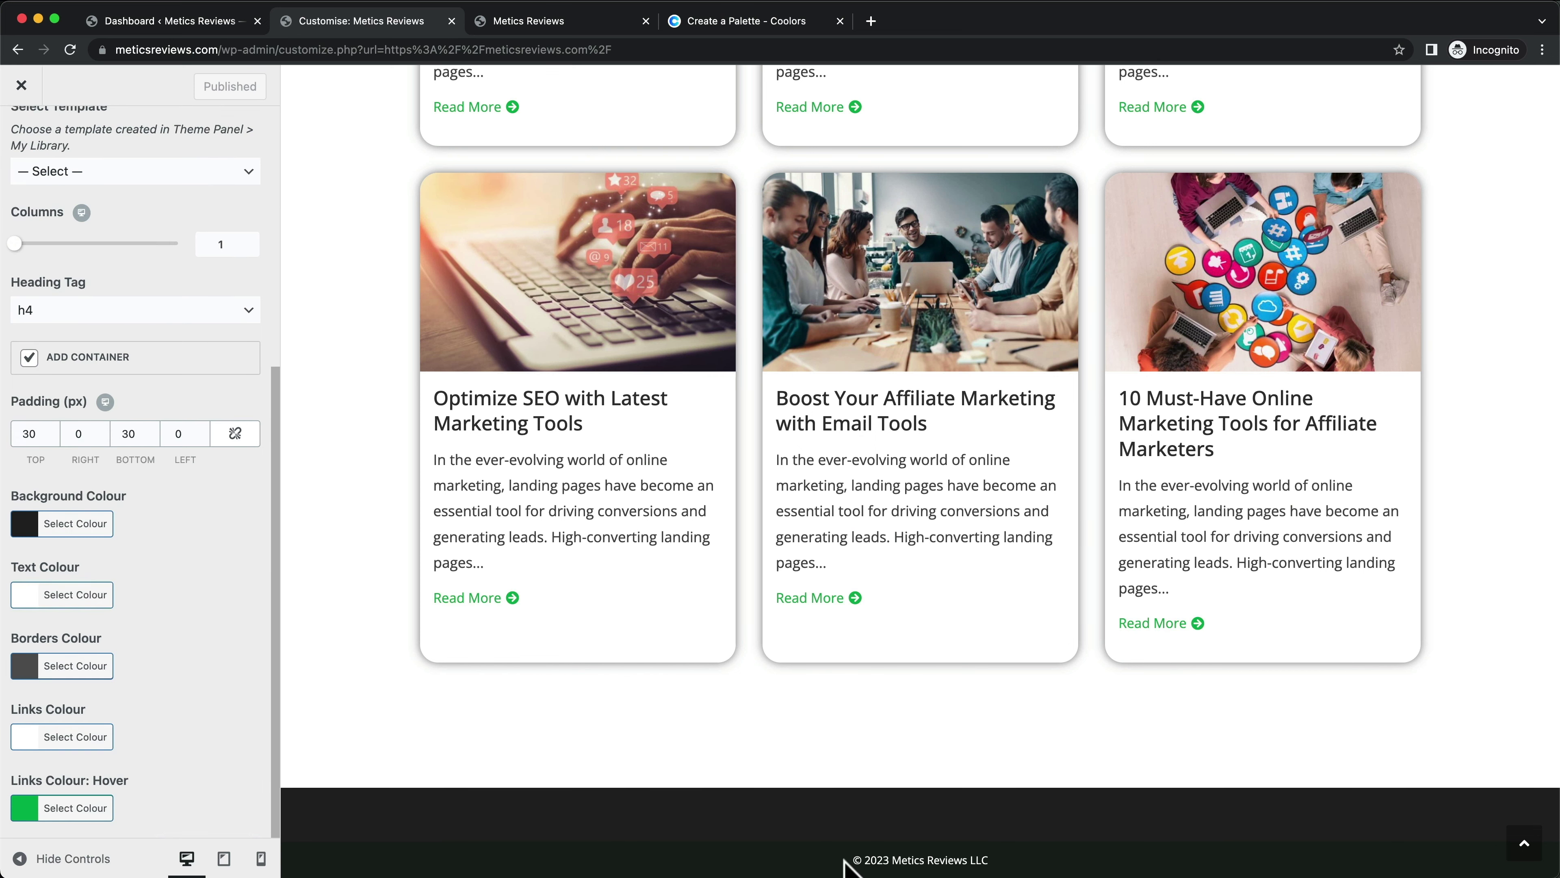
Set the footer widgets' background colour to 181F1C copied from the Coolors palette, and publish the change
click(711, 28)
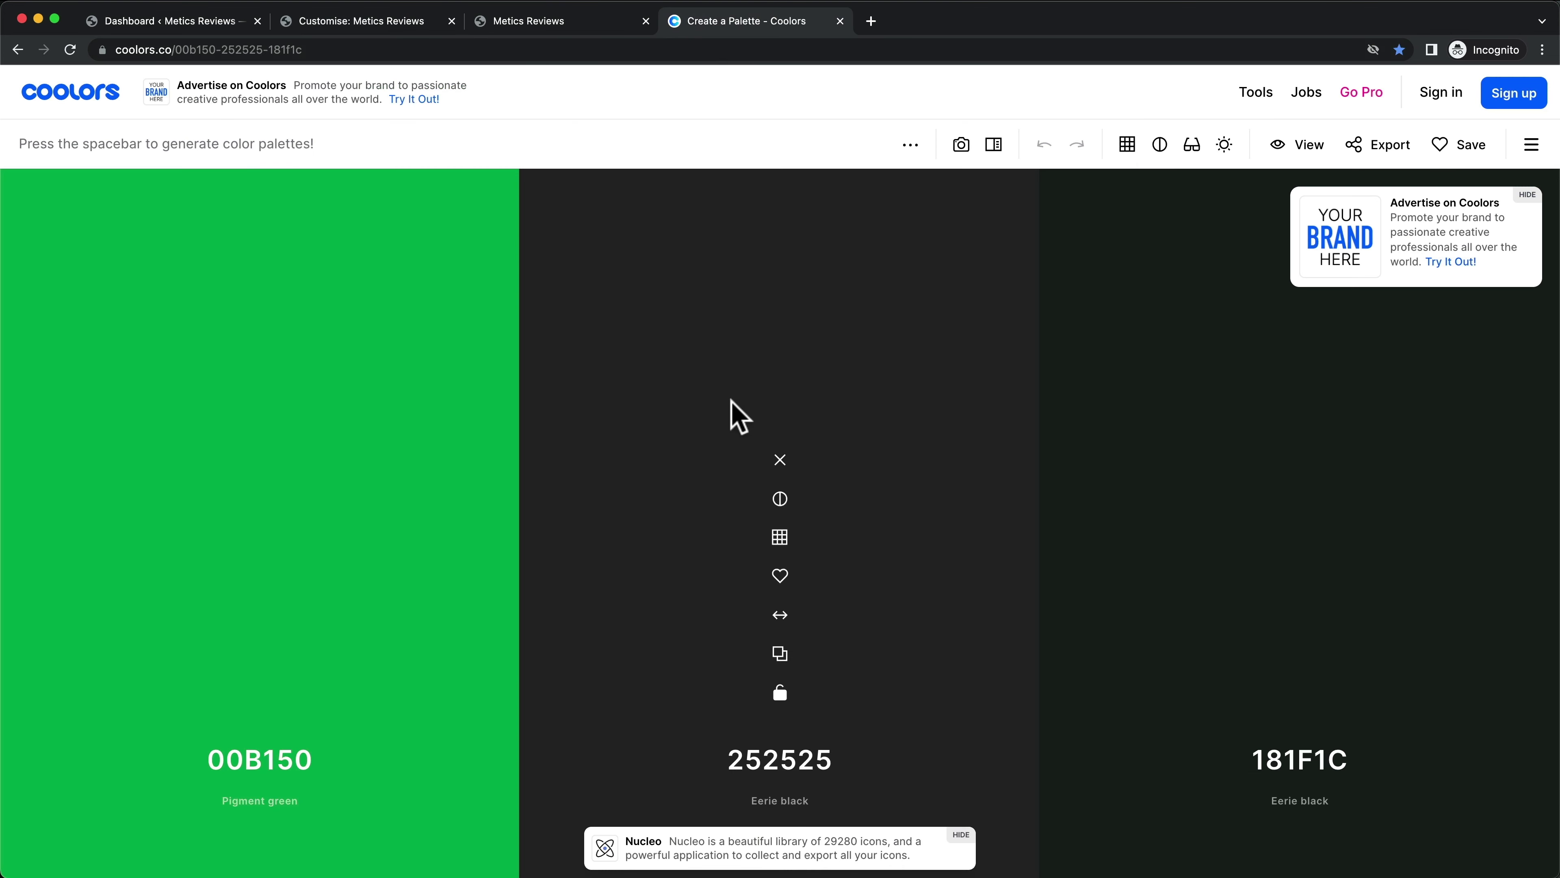
click(1300, 655)
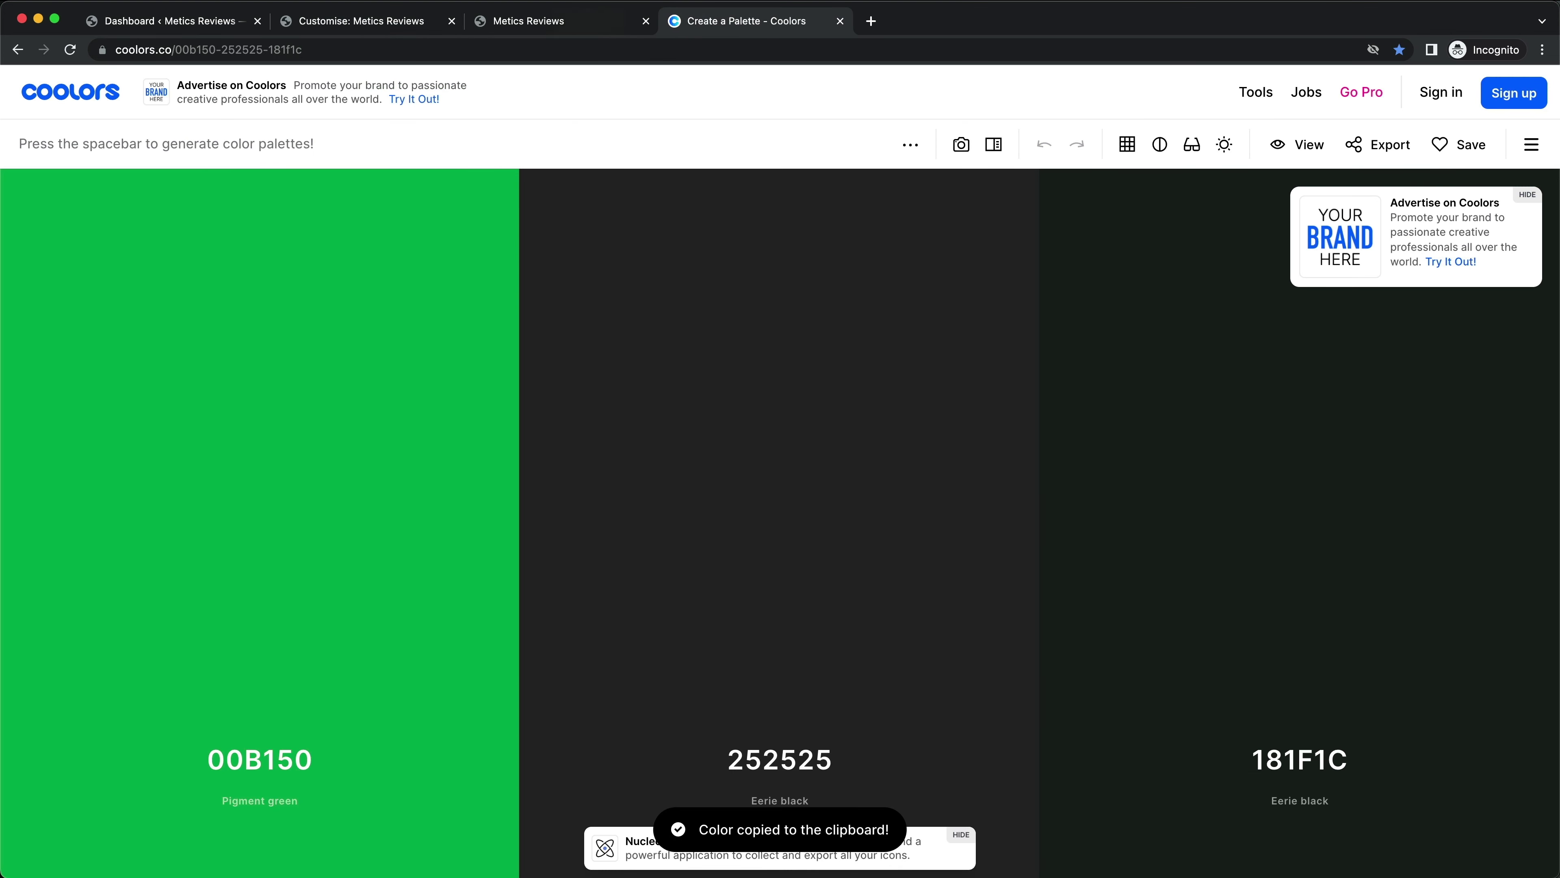
click(421, 20)
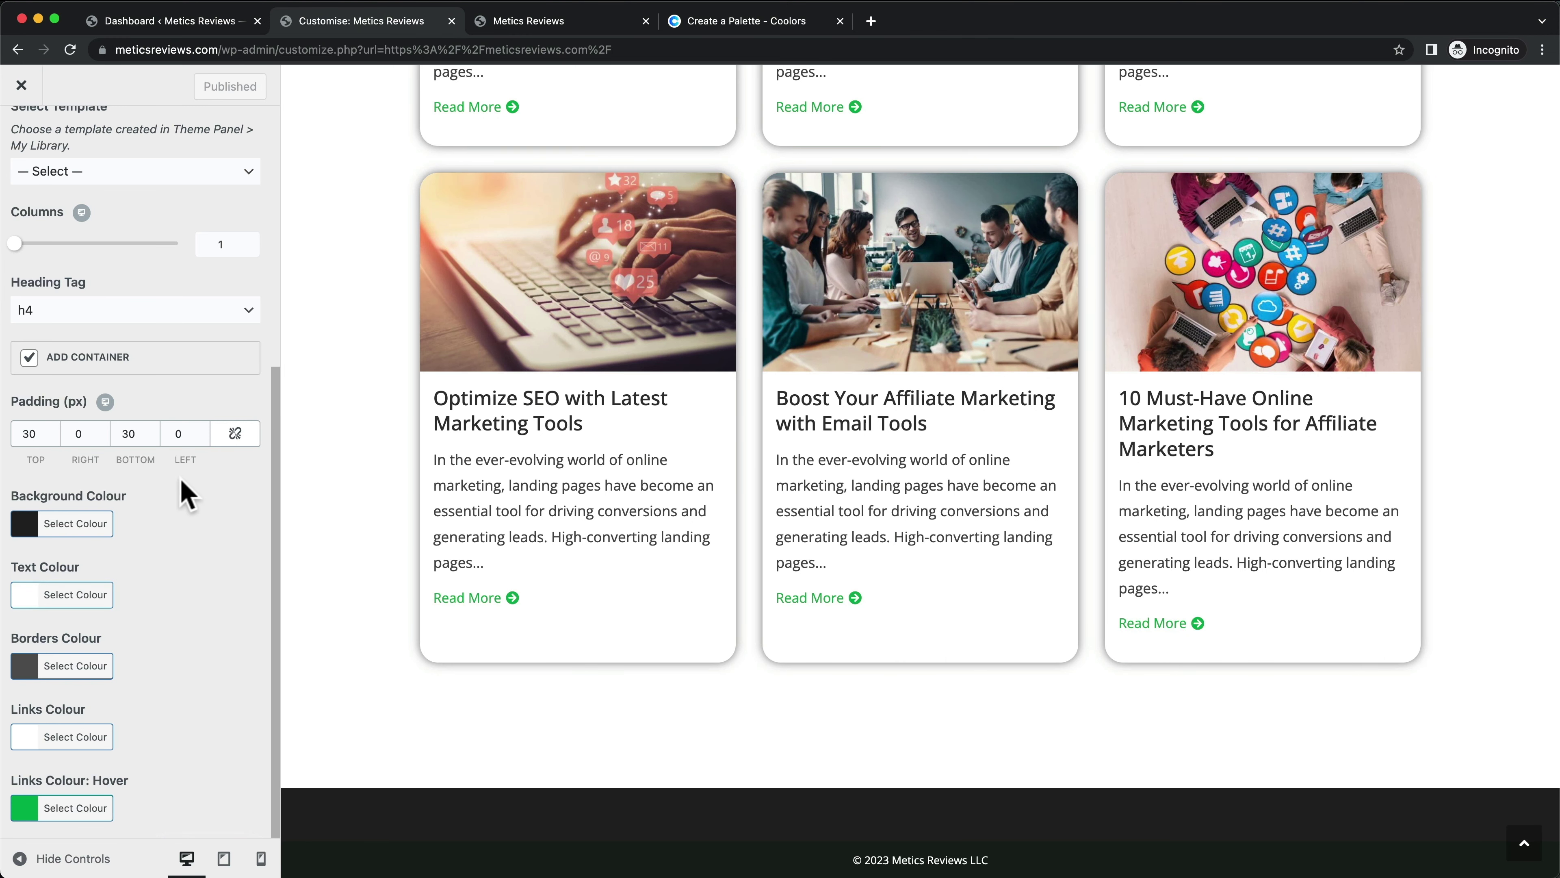
click(25, 530)
drag(77, 558, 29, 553)
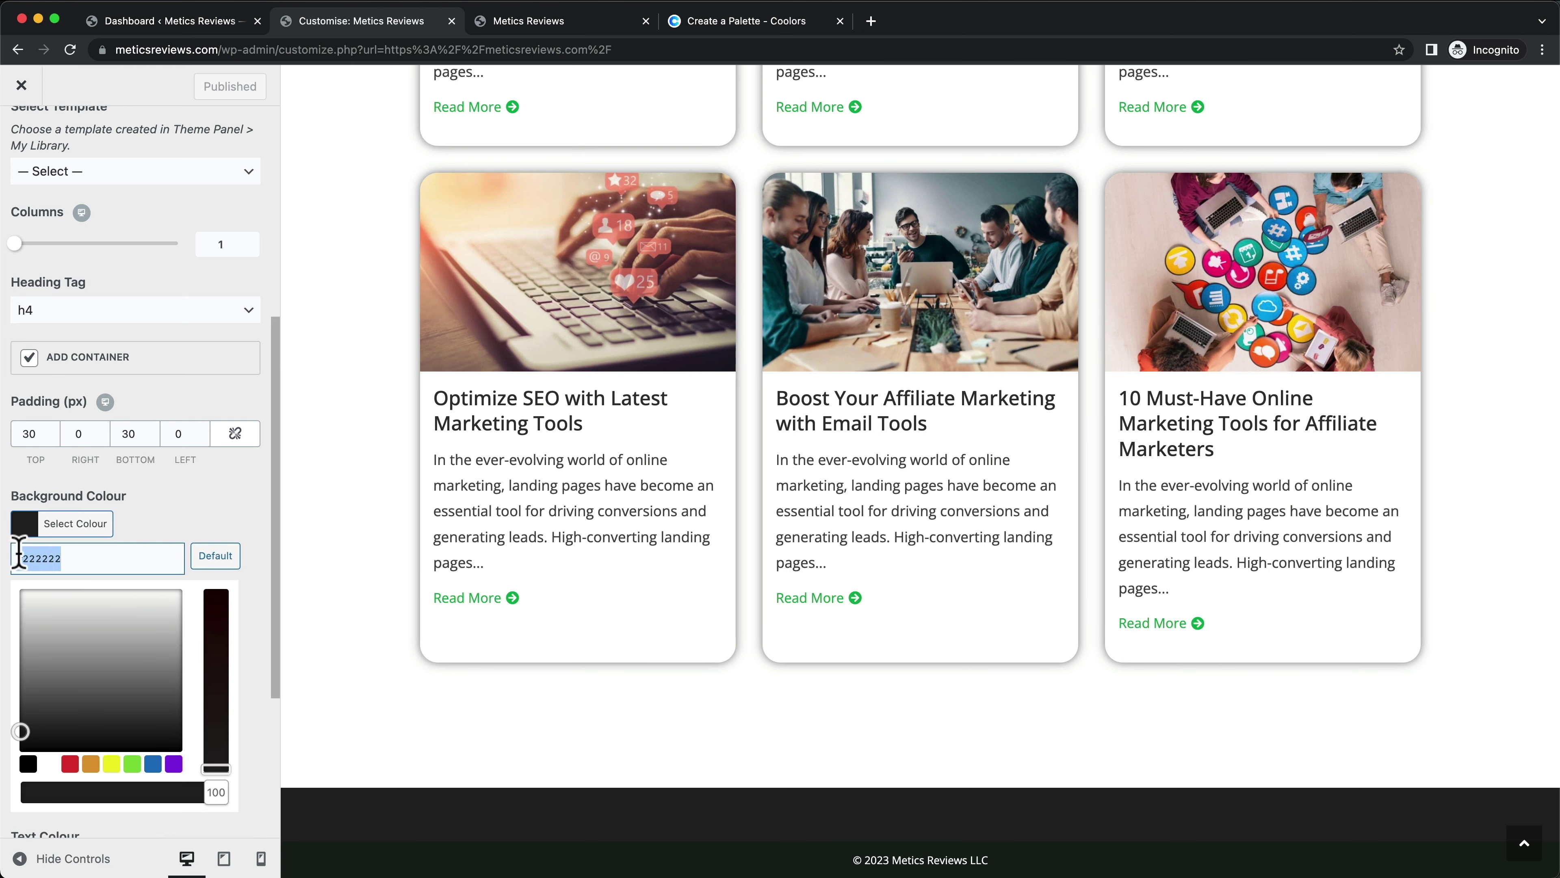
key(super+v)
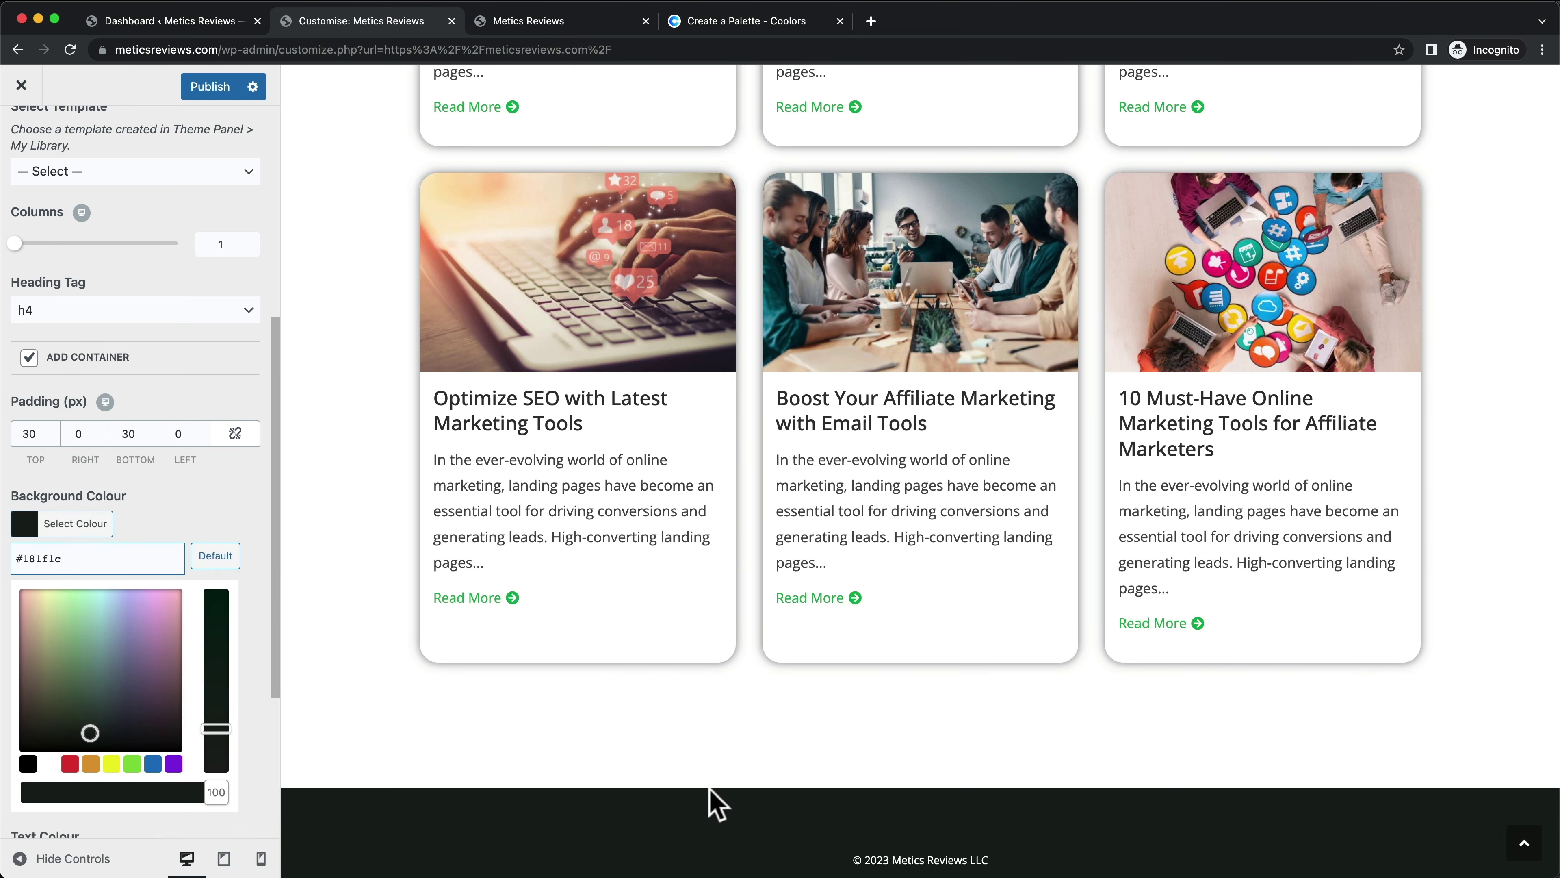
click(209, 515)
click(209, 87)
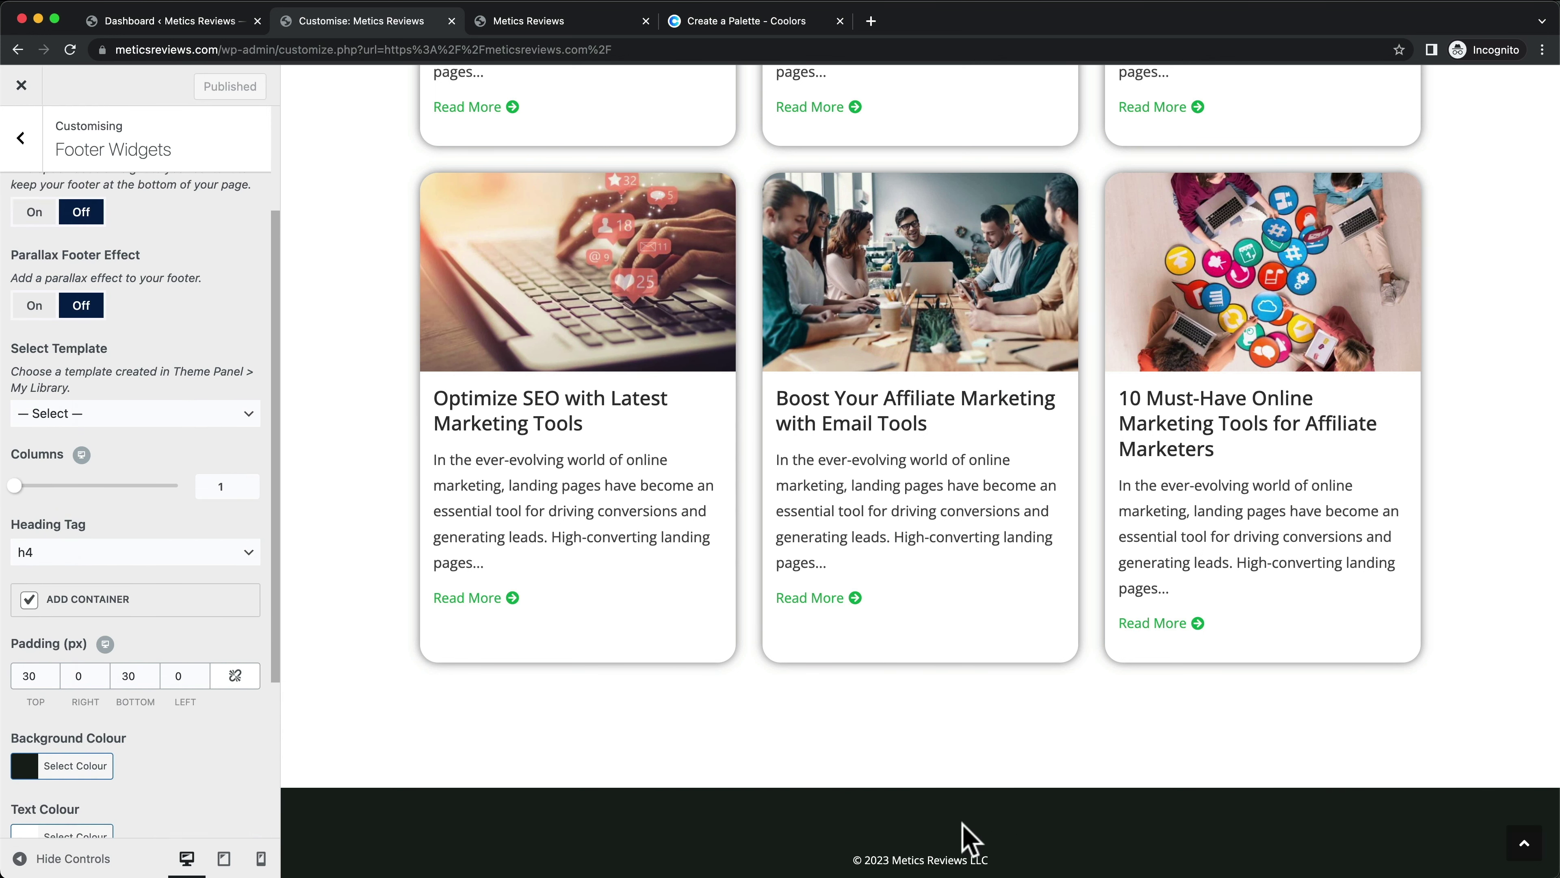
Leave the Footer Widgets settings and open the Footer 1 widget area for editing
scroll(226, 741, down, 2)
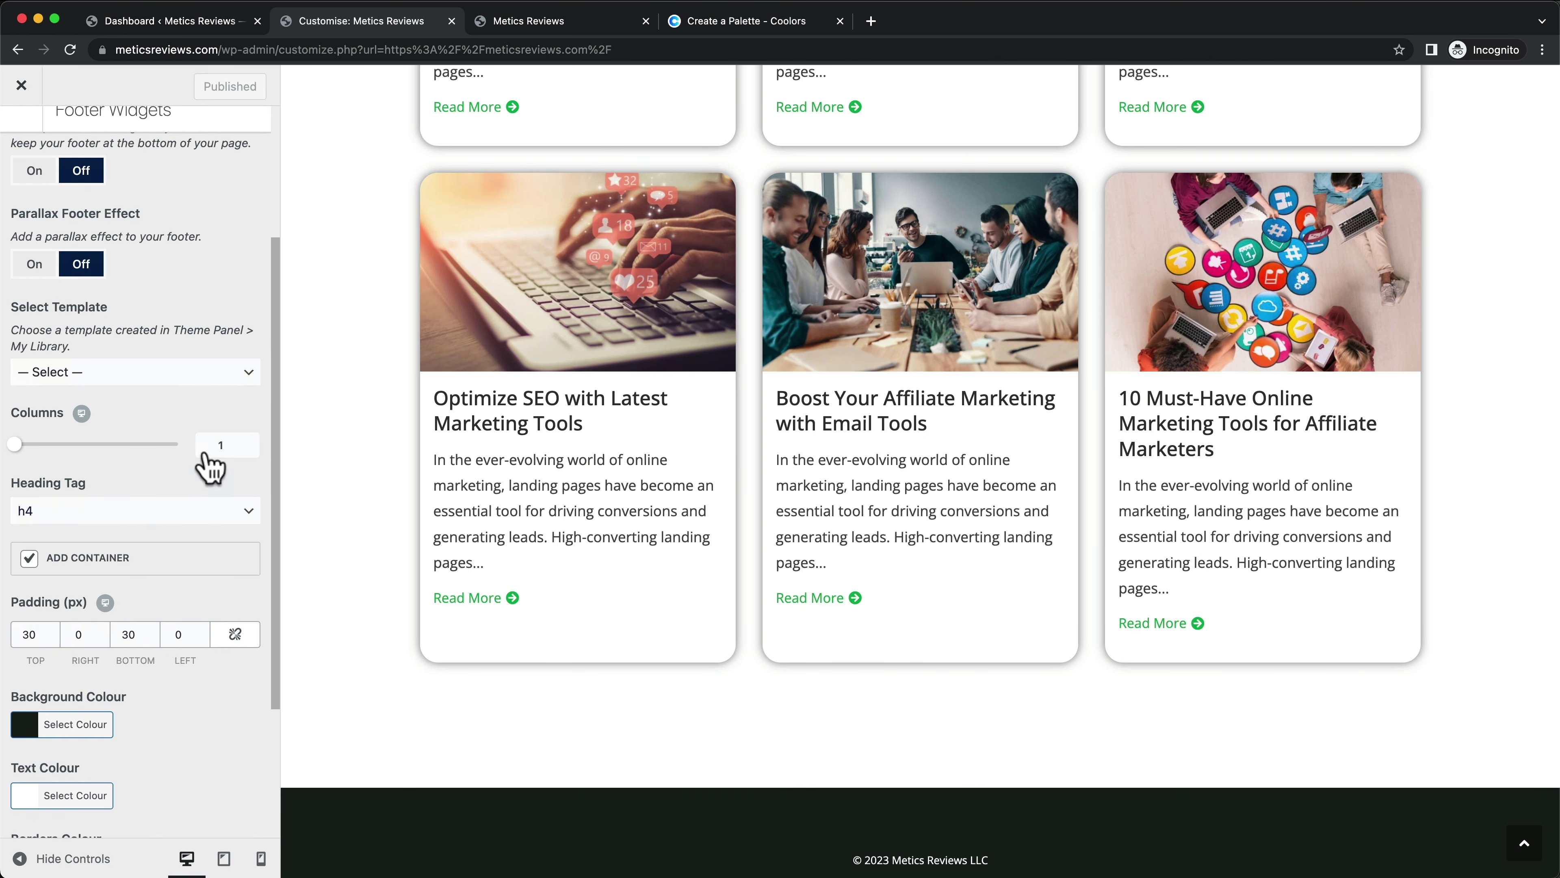
scroll(90, 157, up, 1)
click(24, 135)
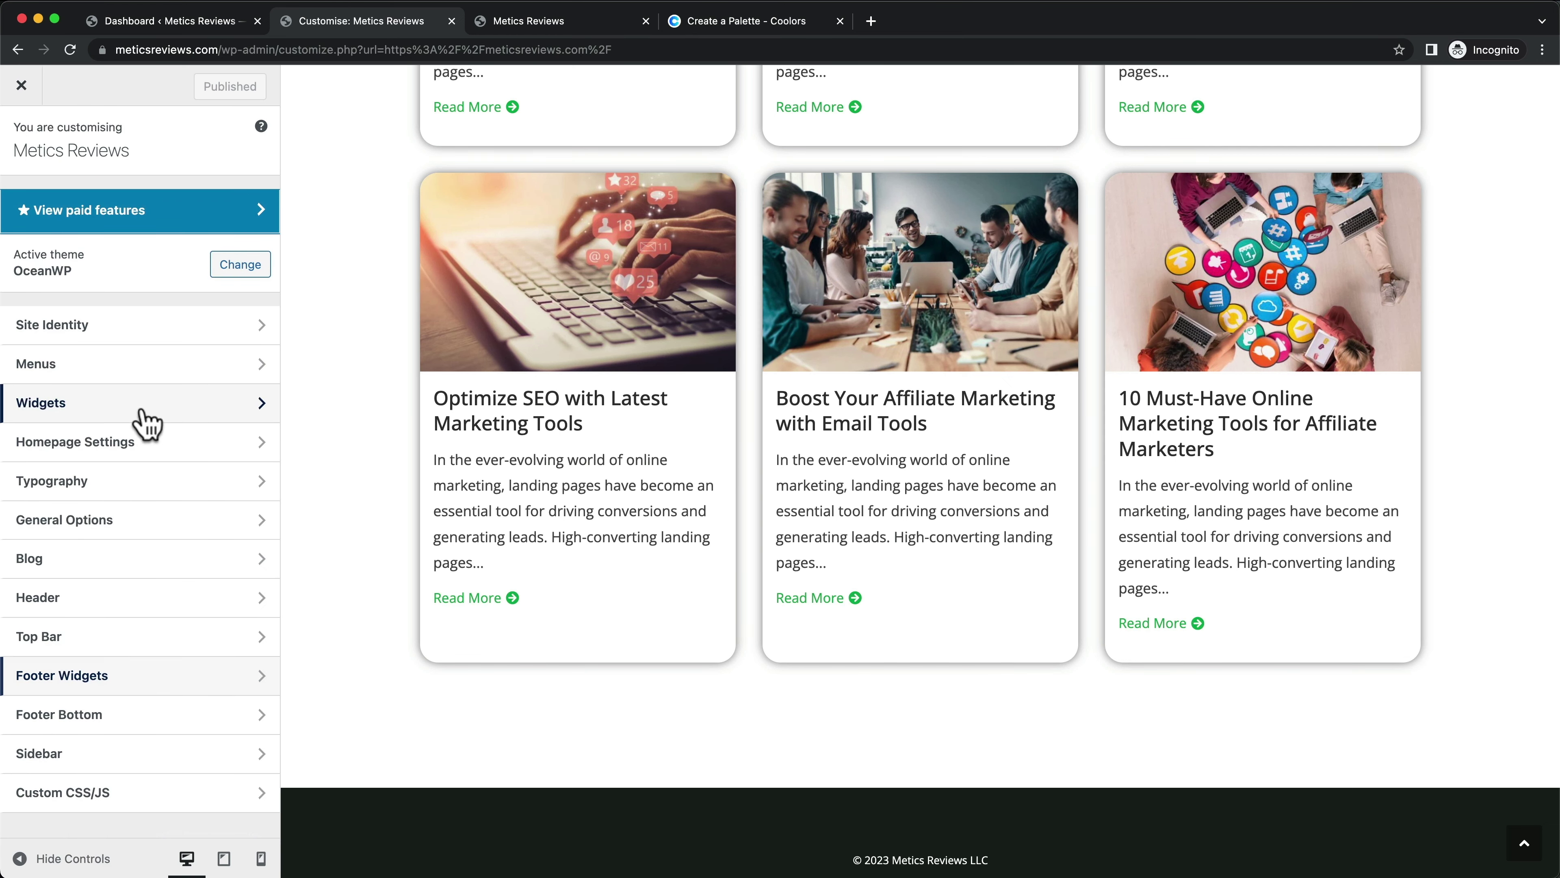
click(142, 423)
click(191, 335)
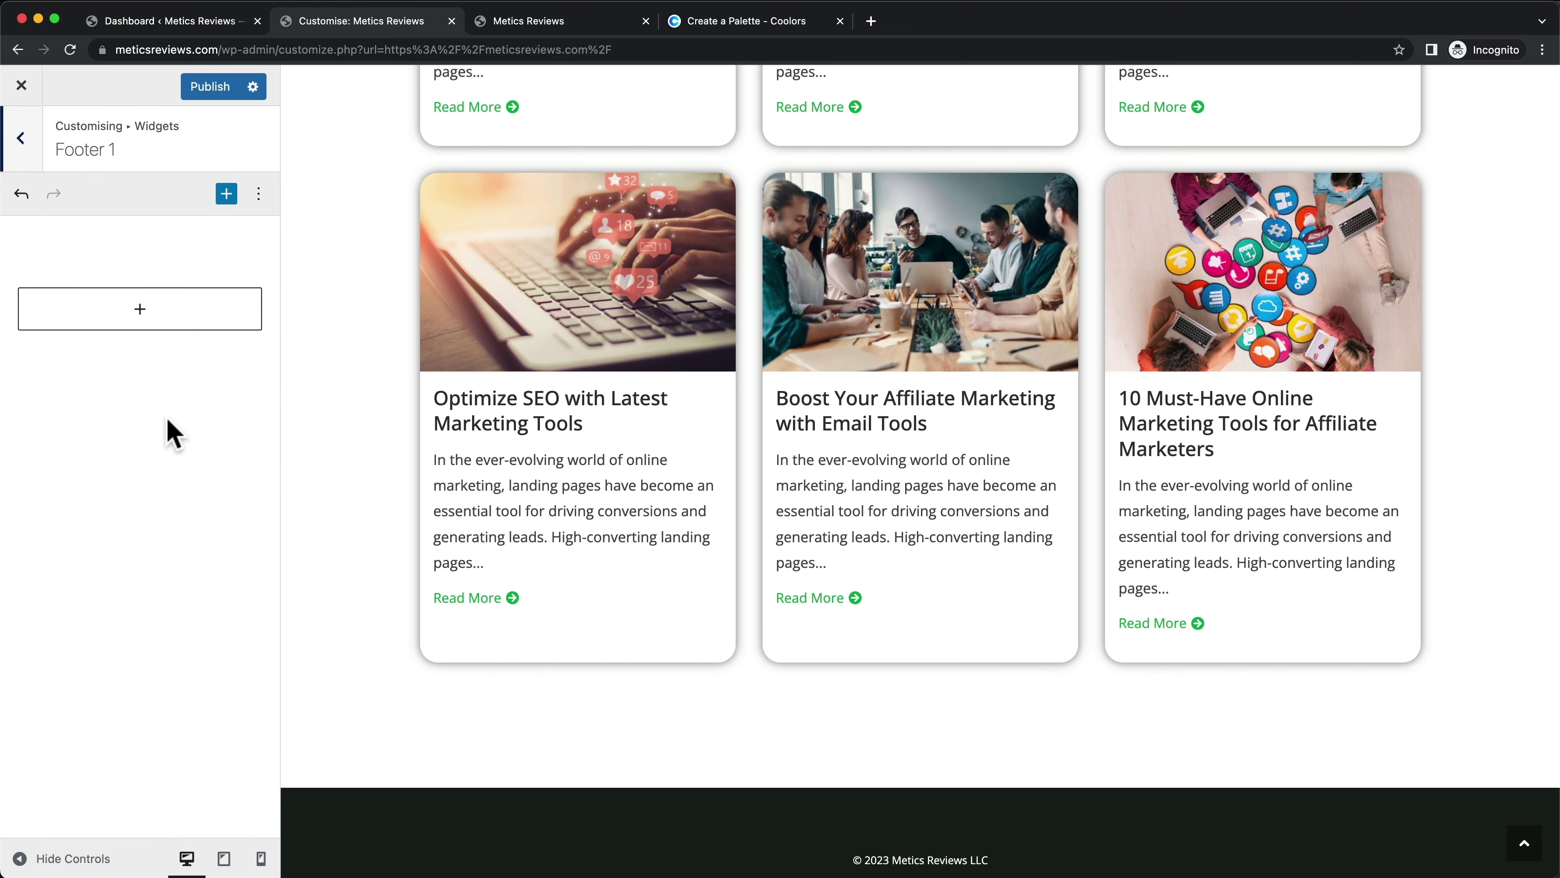
Add an image block containing the Metics Reviews logo to the Footer 1 widget area
click(141, 319)
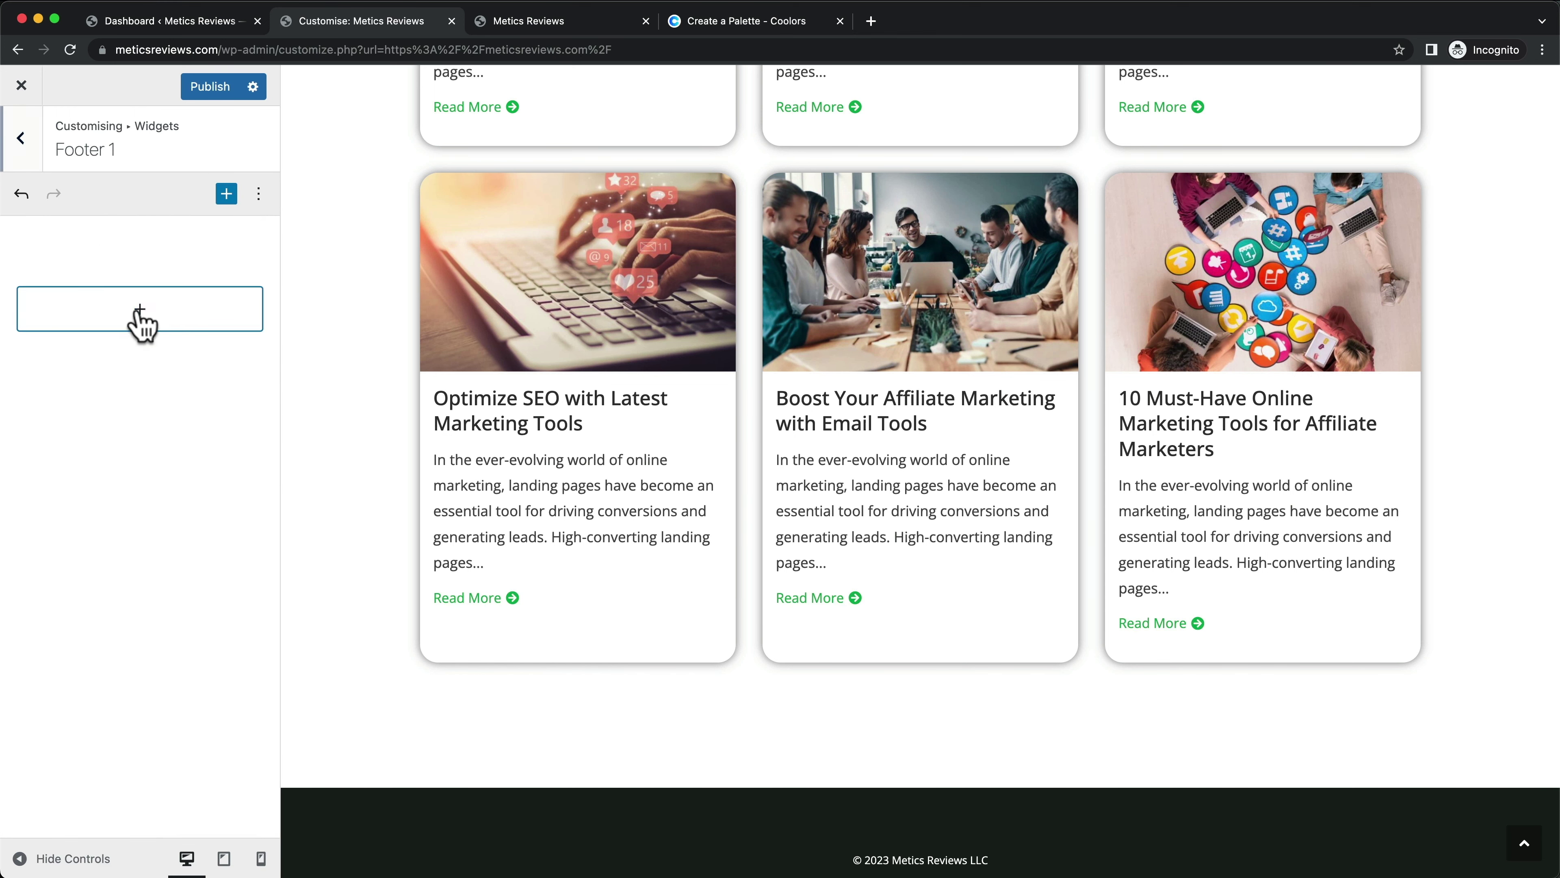
click(141, 320)
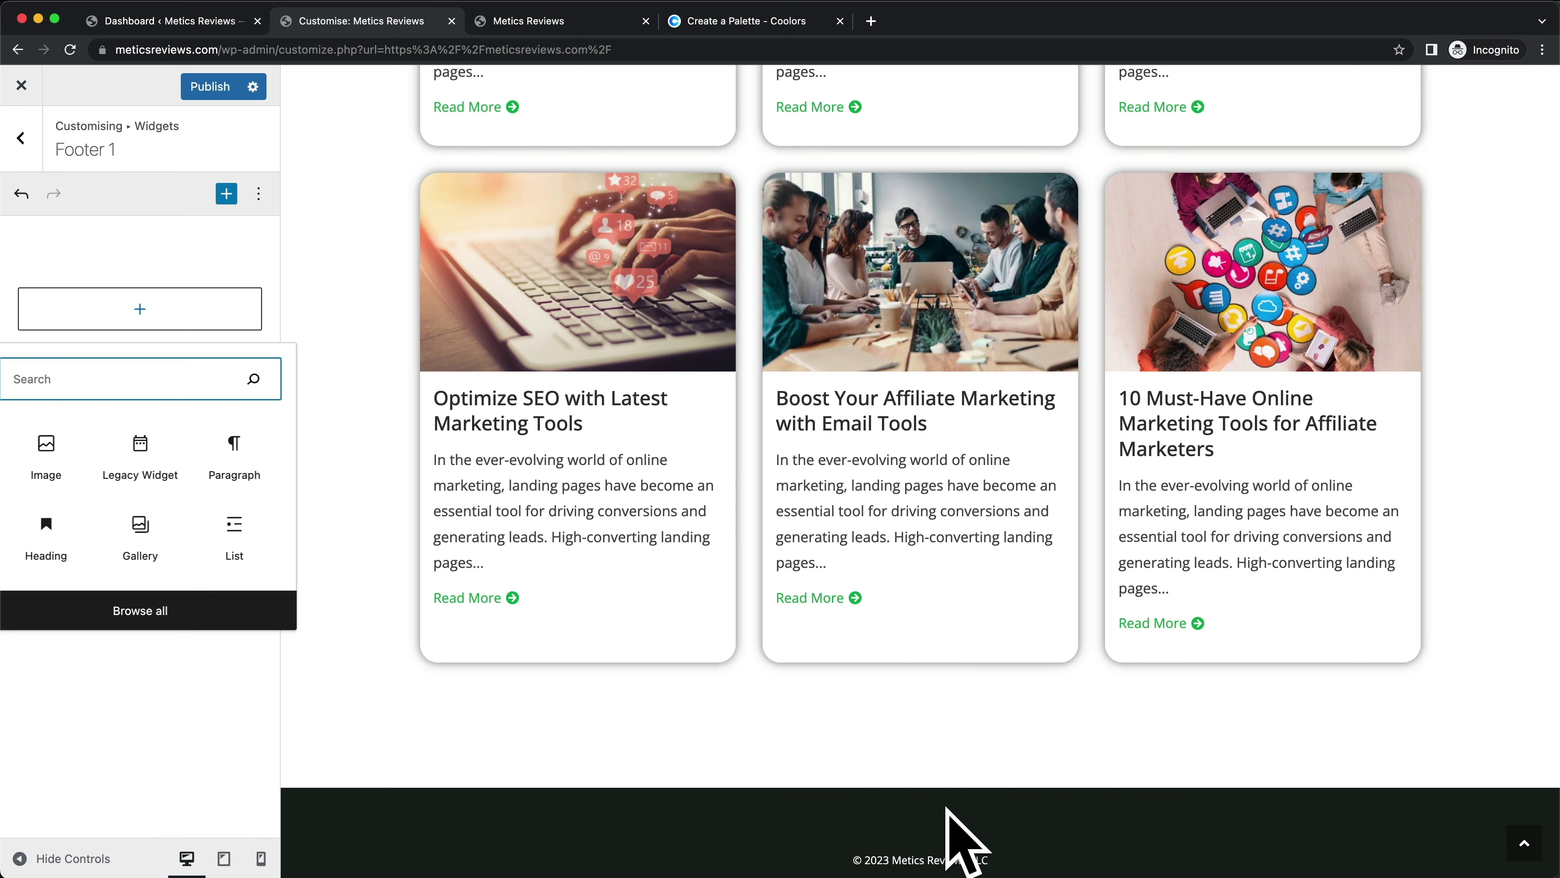
click(59, 474)
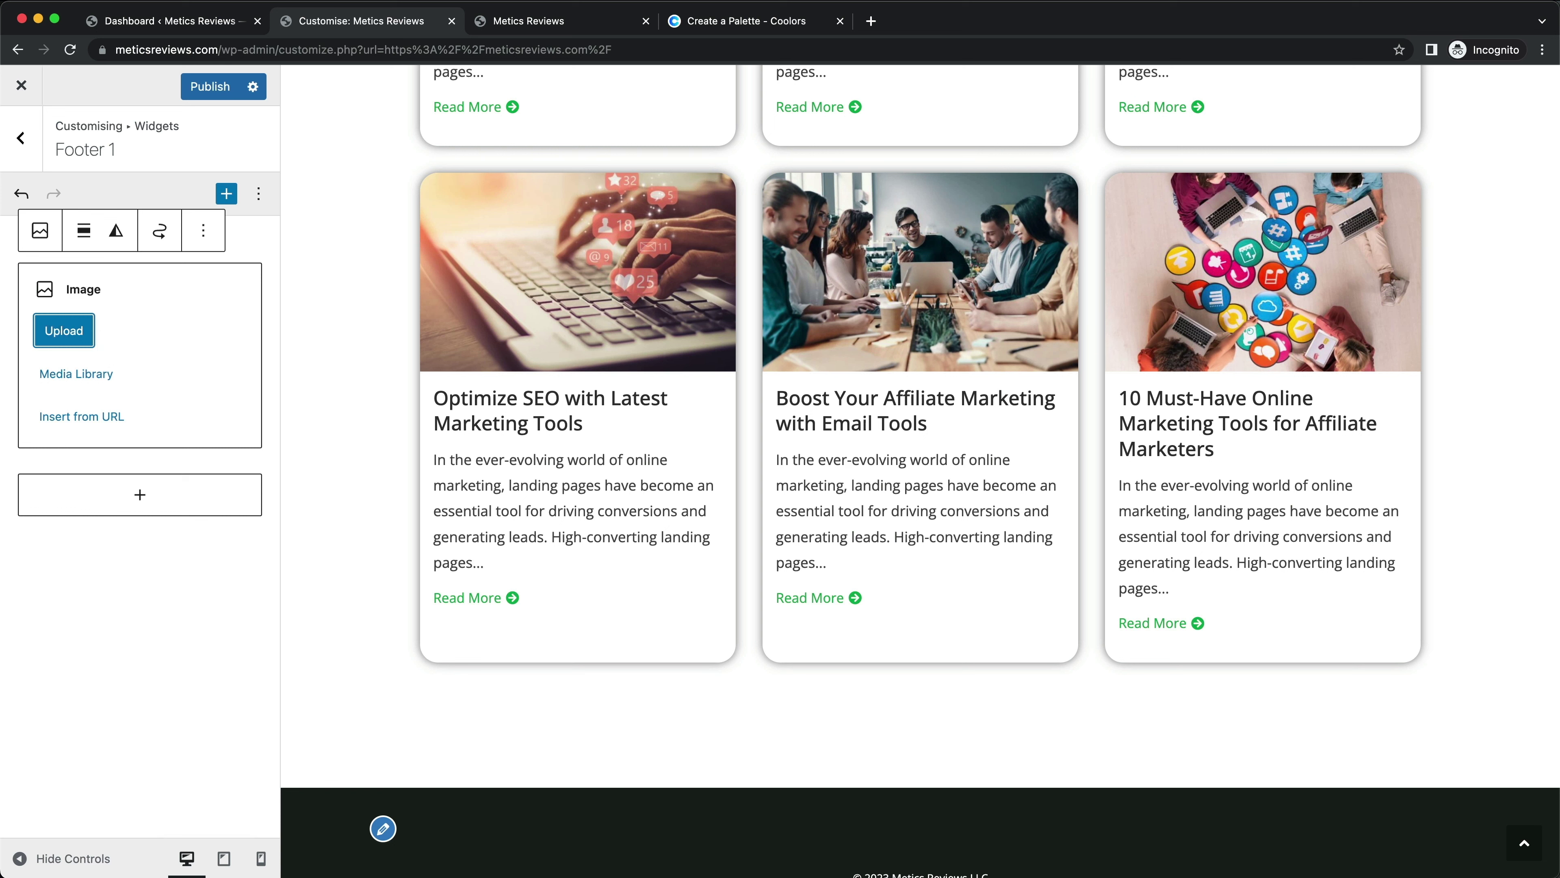
drag(470, 861, 150, 374)
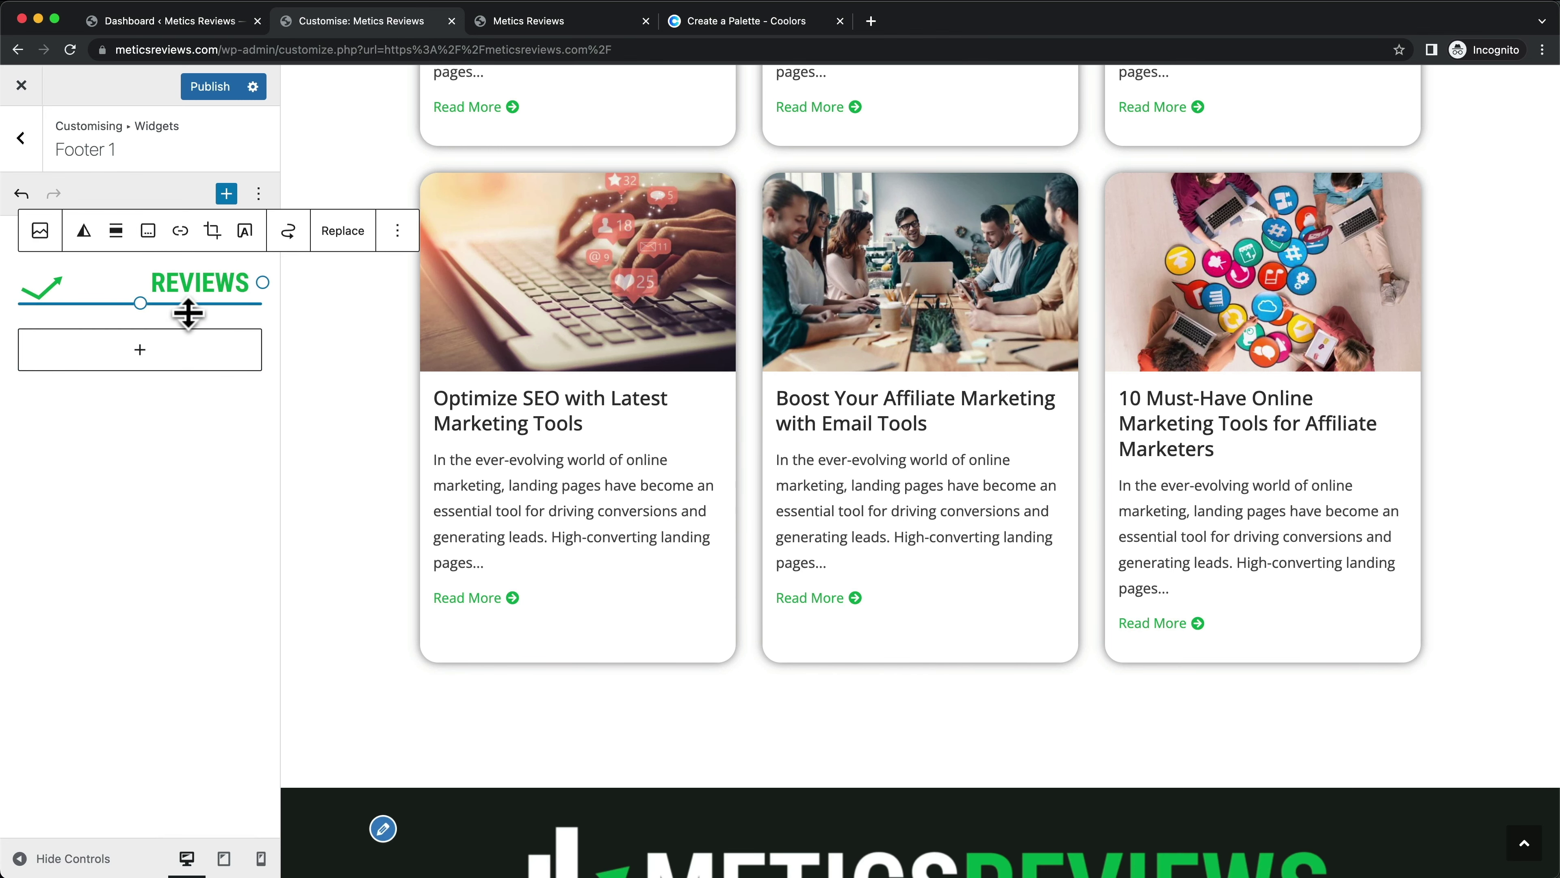
Shrink the footer logo image so it fits compactly in the footer above the copyright text
scroll(884, 827, down, 3)
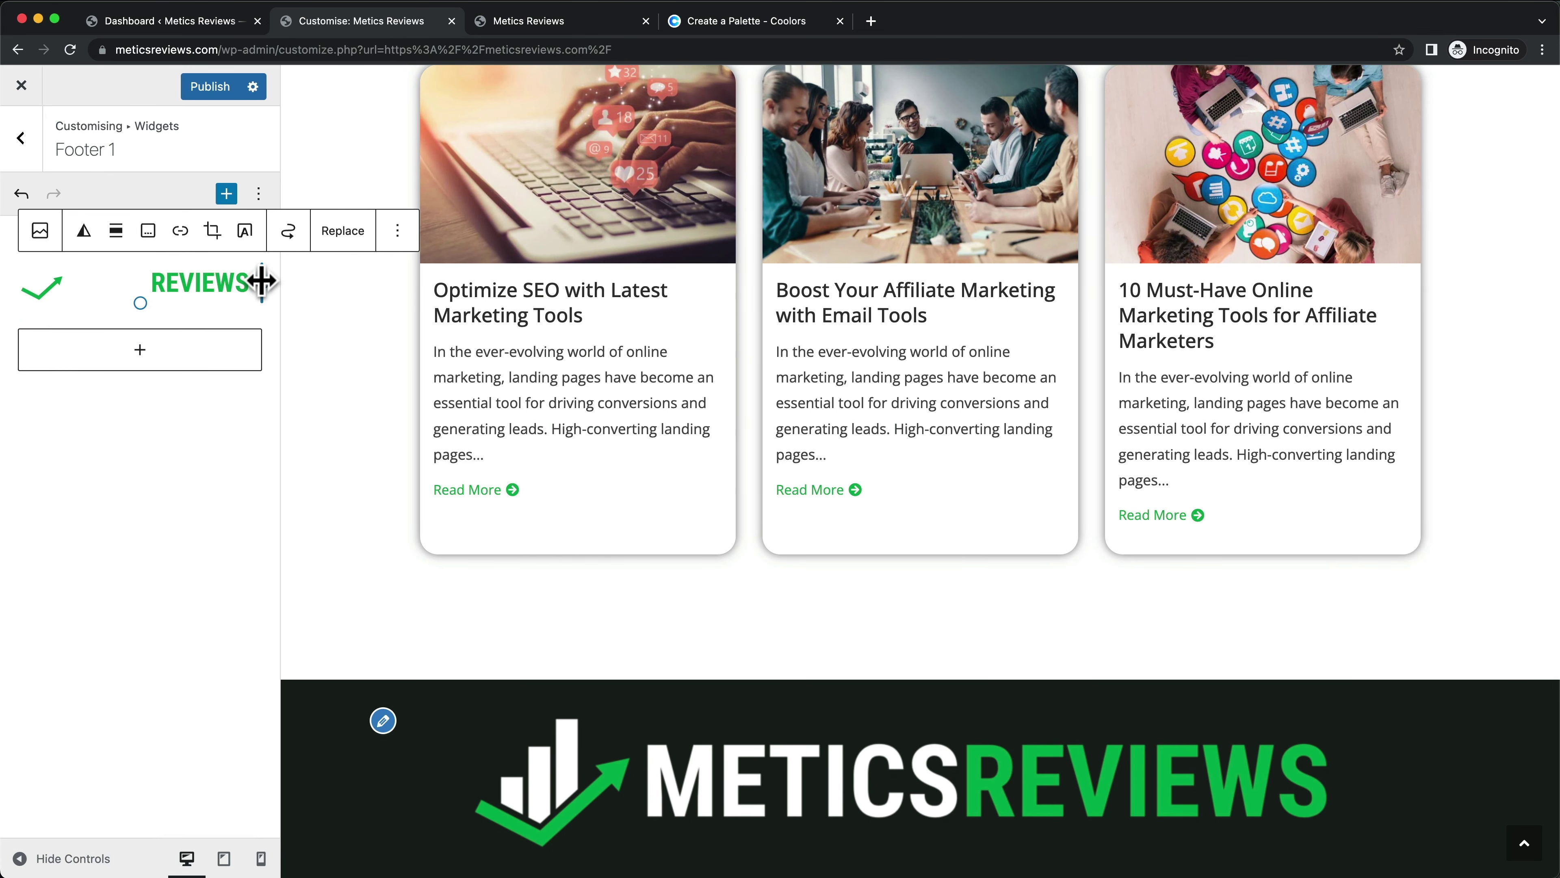
drag(263, 284, 209, 270)
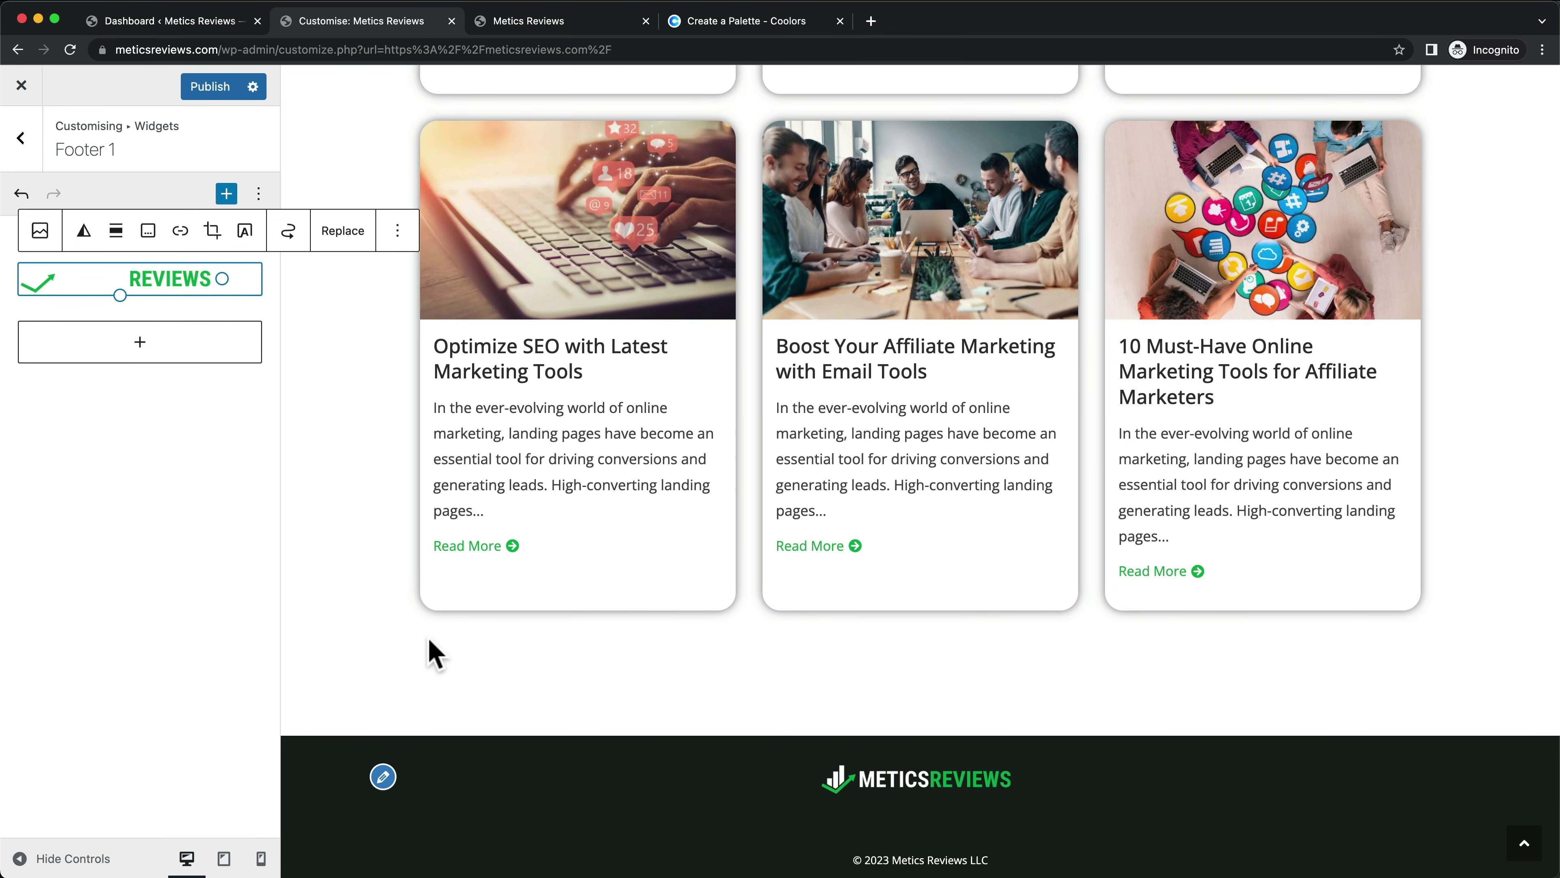
click(158, 482)
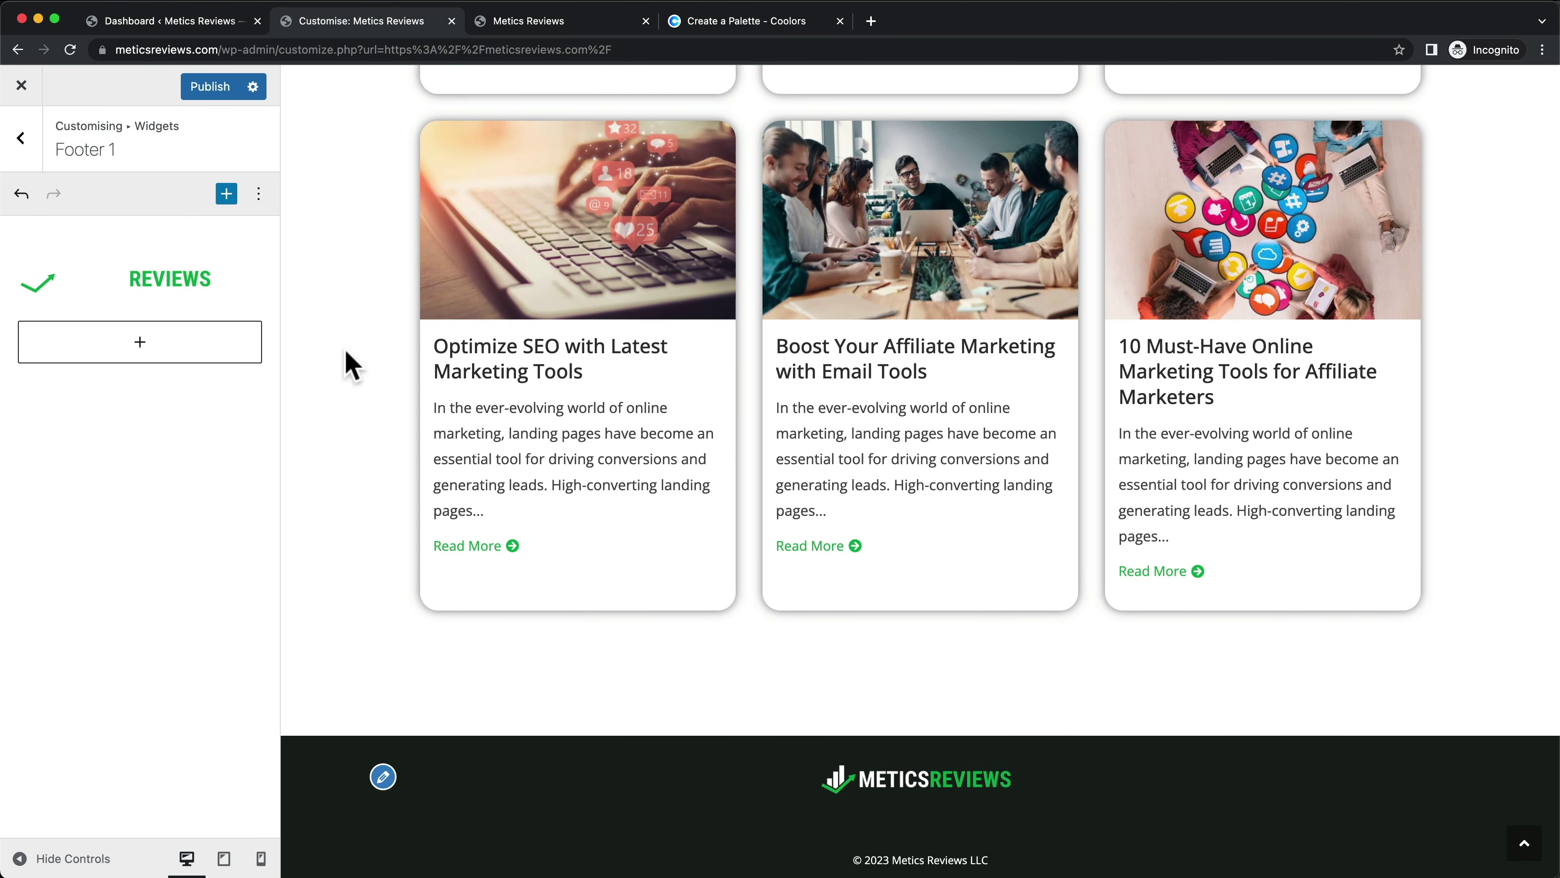
Search the blocks for "sepa" and add a Separator block below the footer logo
click(130, 342)
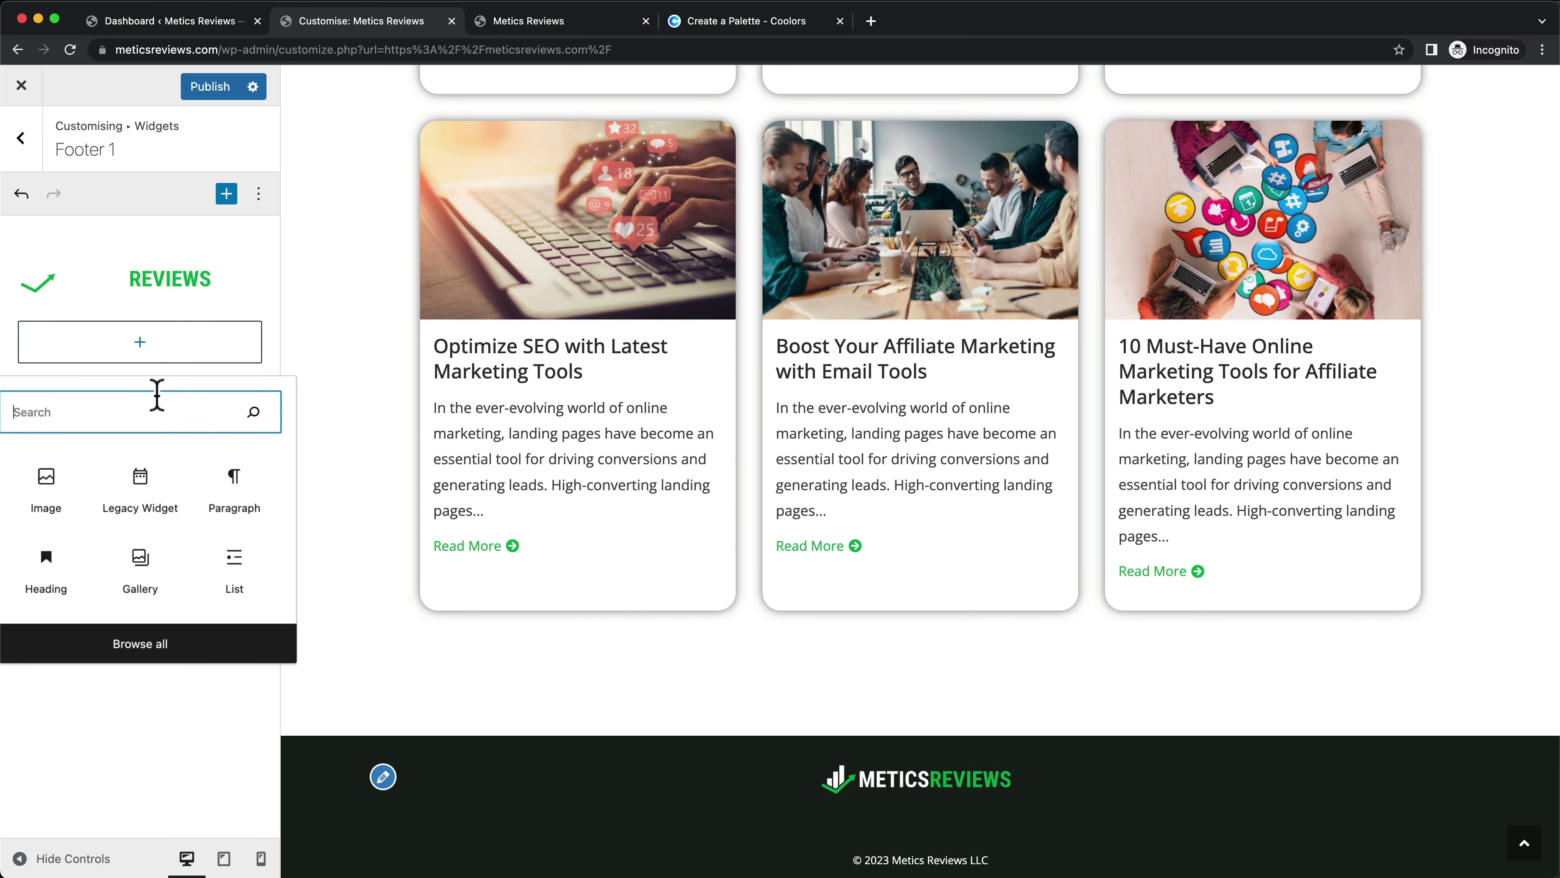
text(sep)
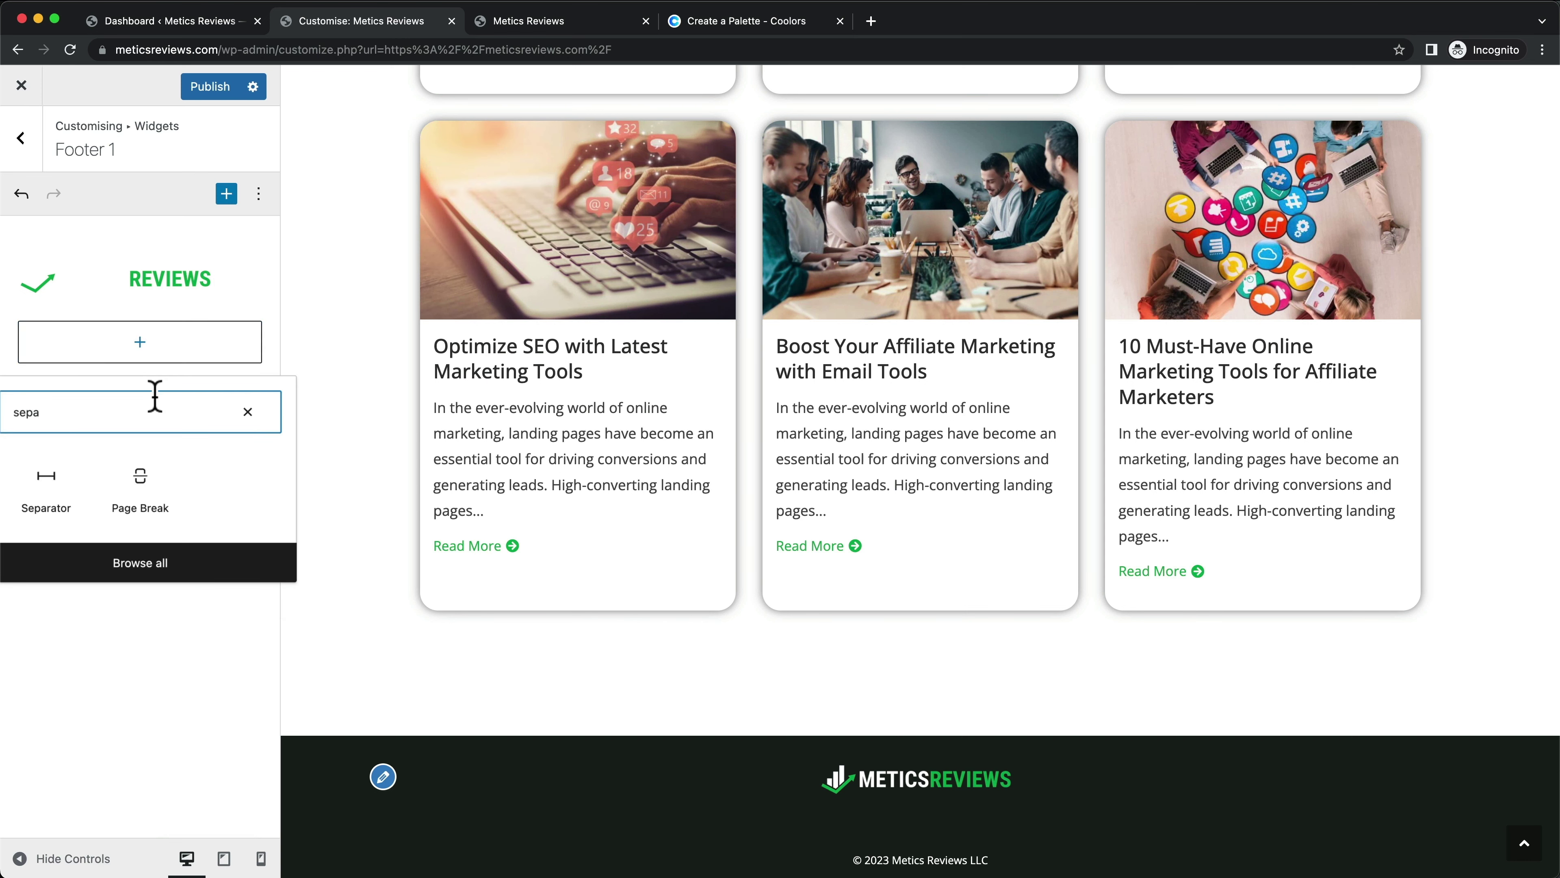
text(a)
click(56, 505)
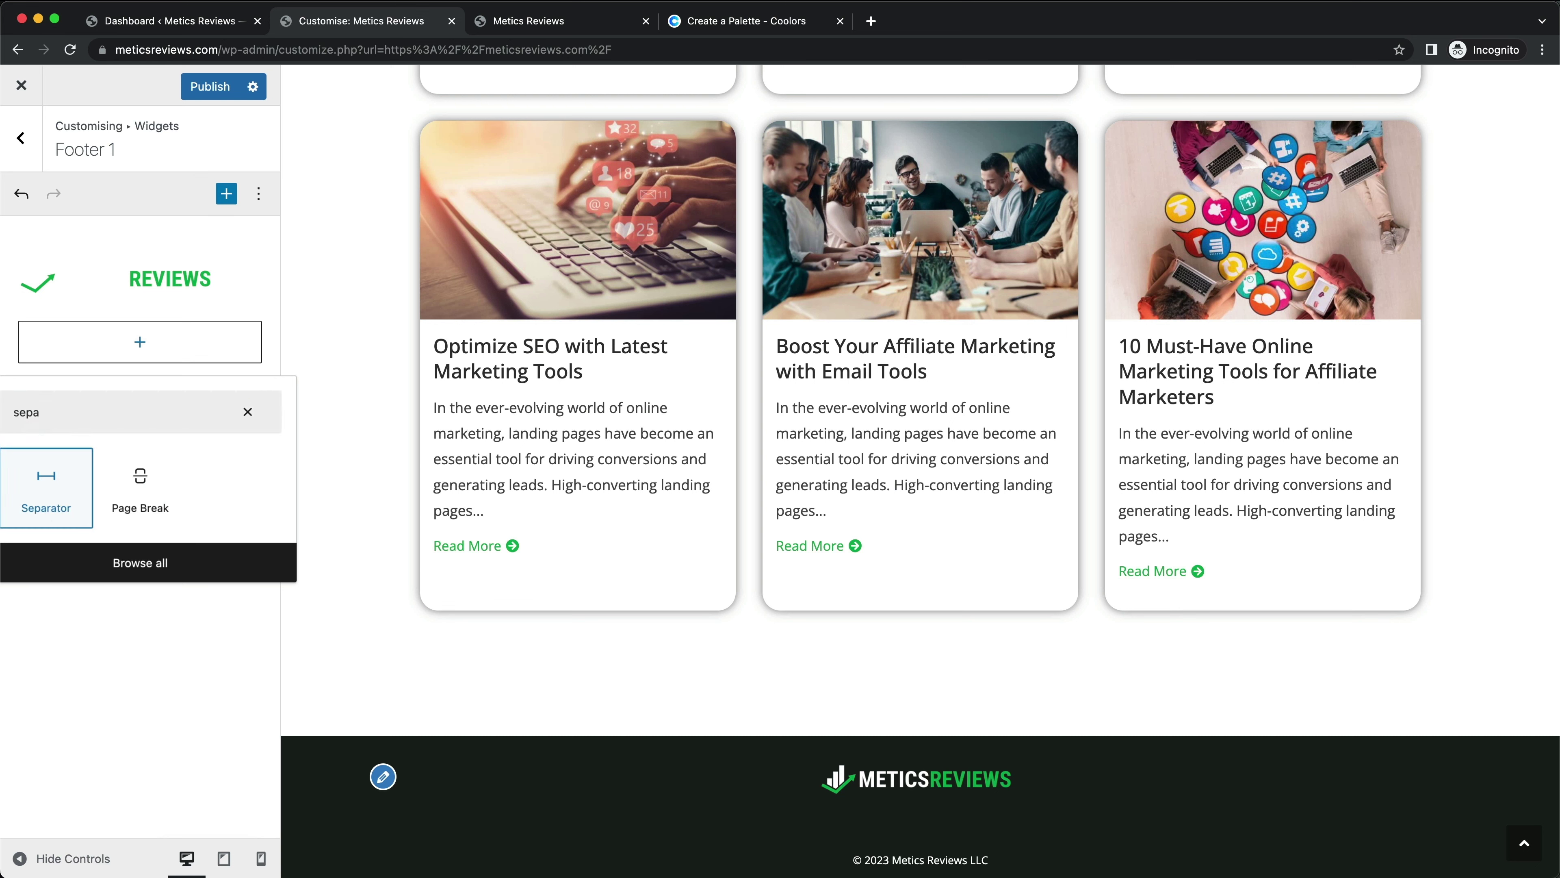
scroll(1032, 792, down, 1)
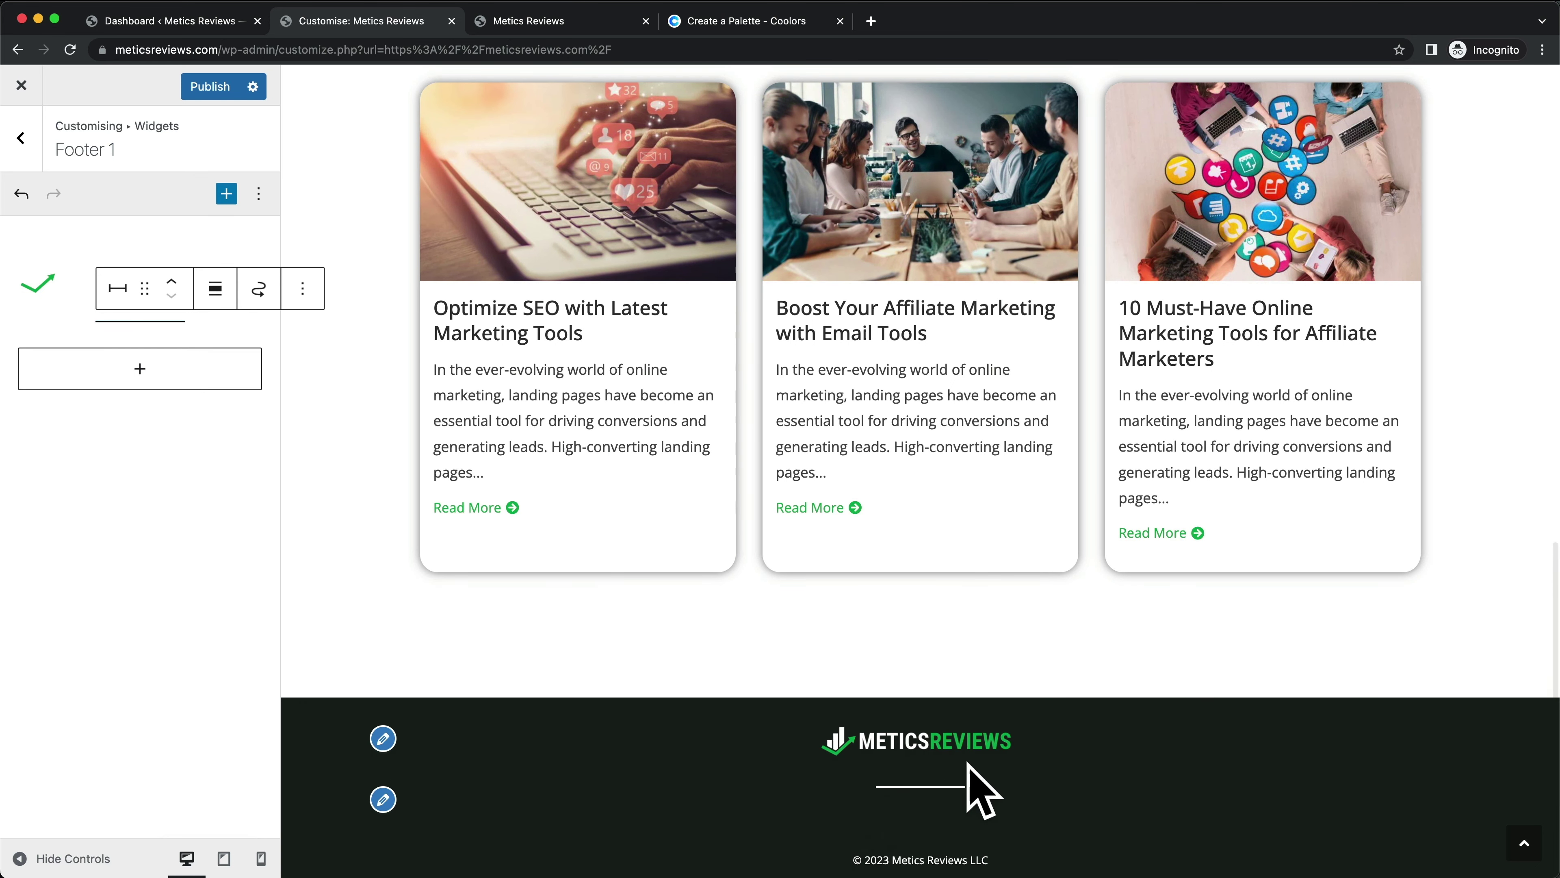
Add a paragraph block below the separator with the text "Privacy Policy | Terms of Service"
click(161, 383)
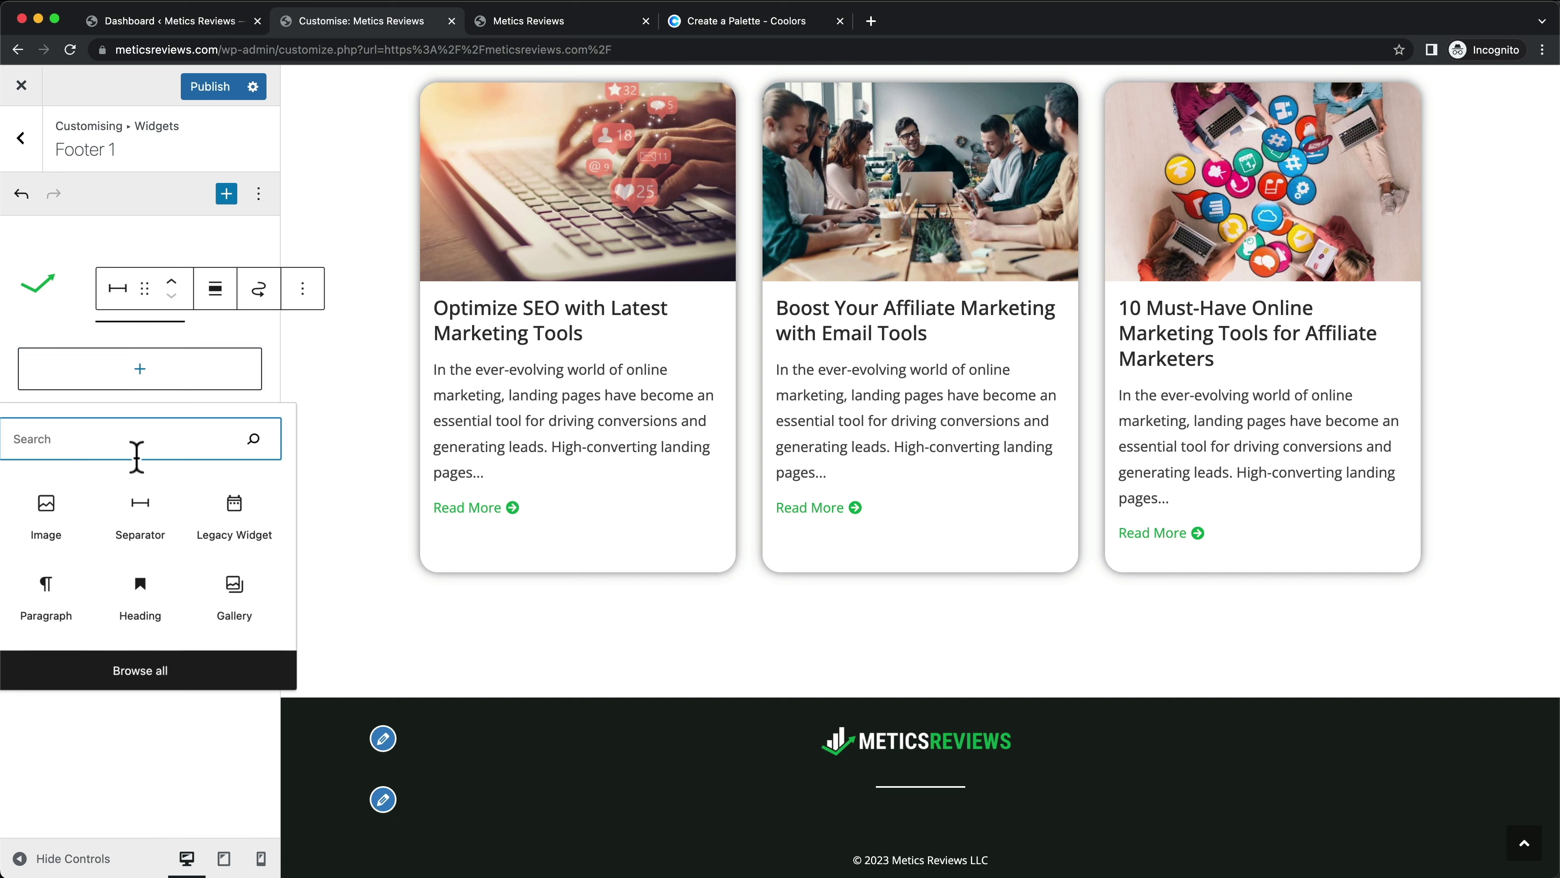
click(59, 611)
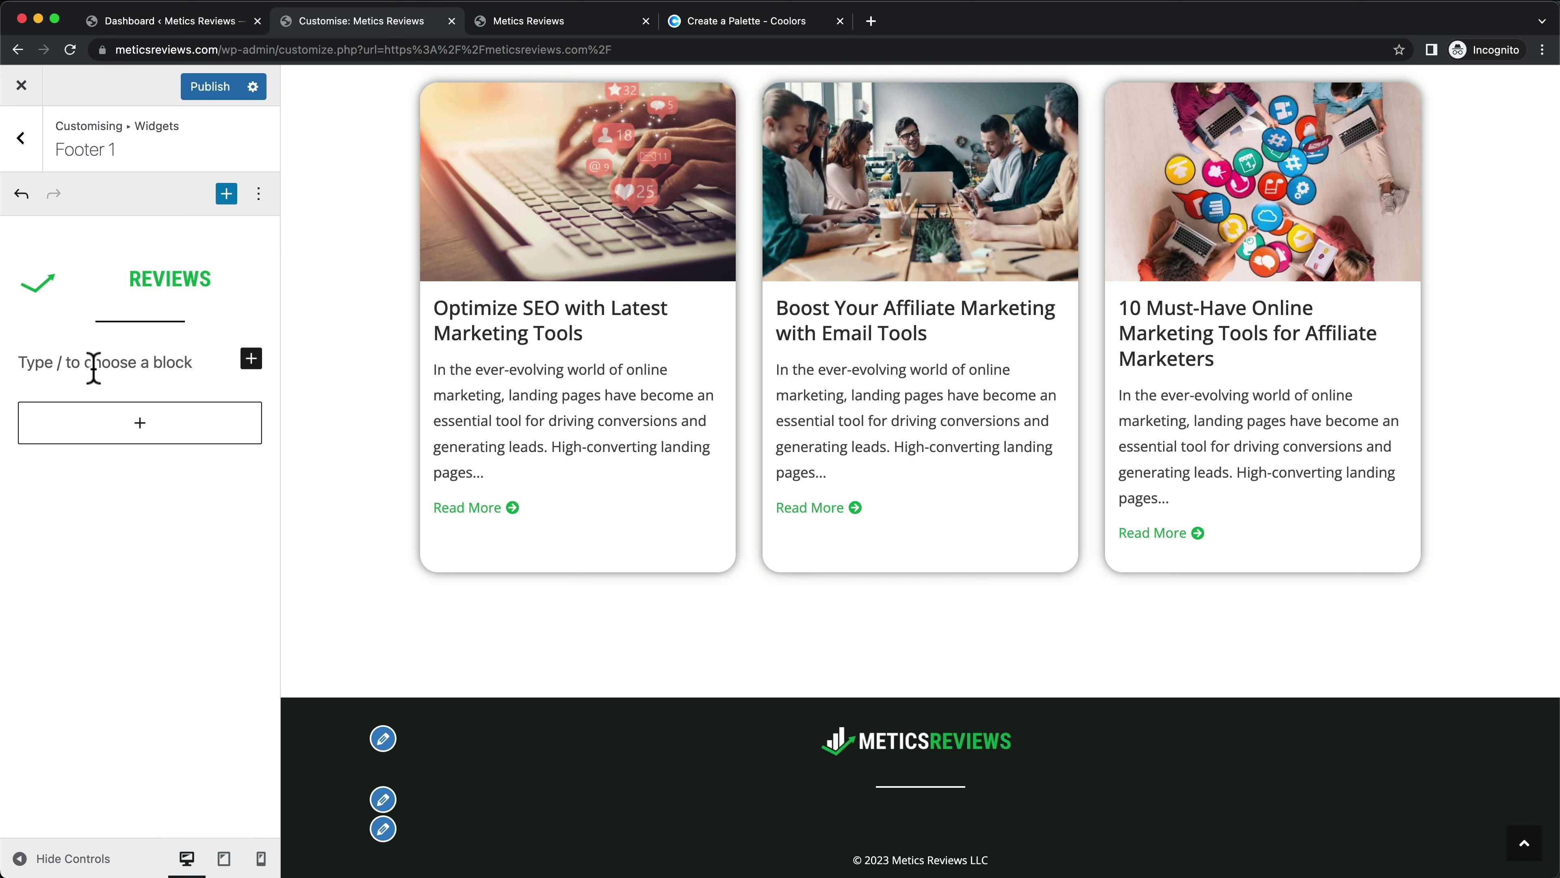
text(Pri)
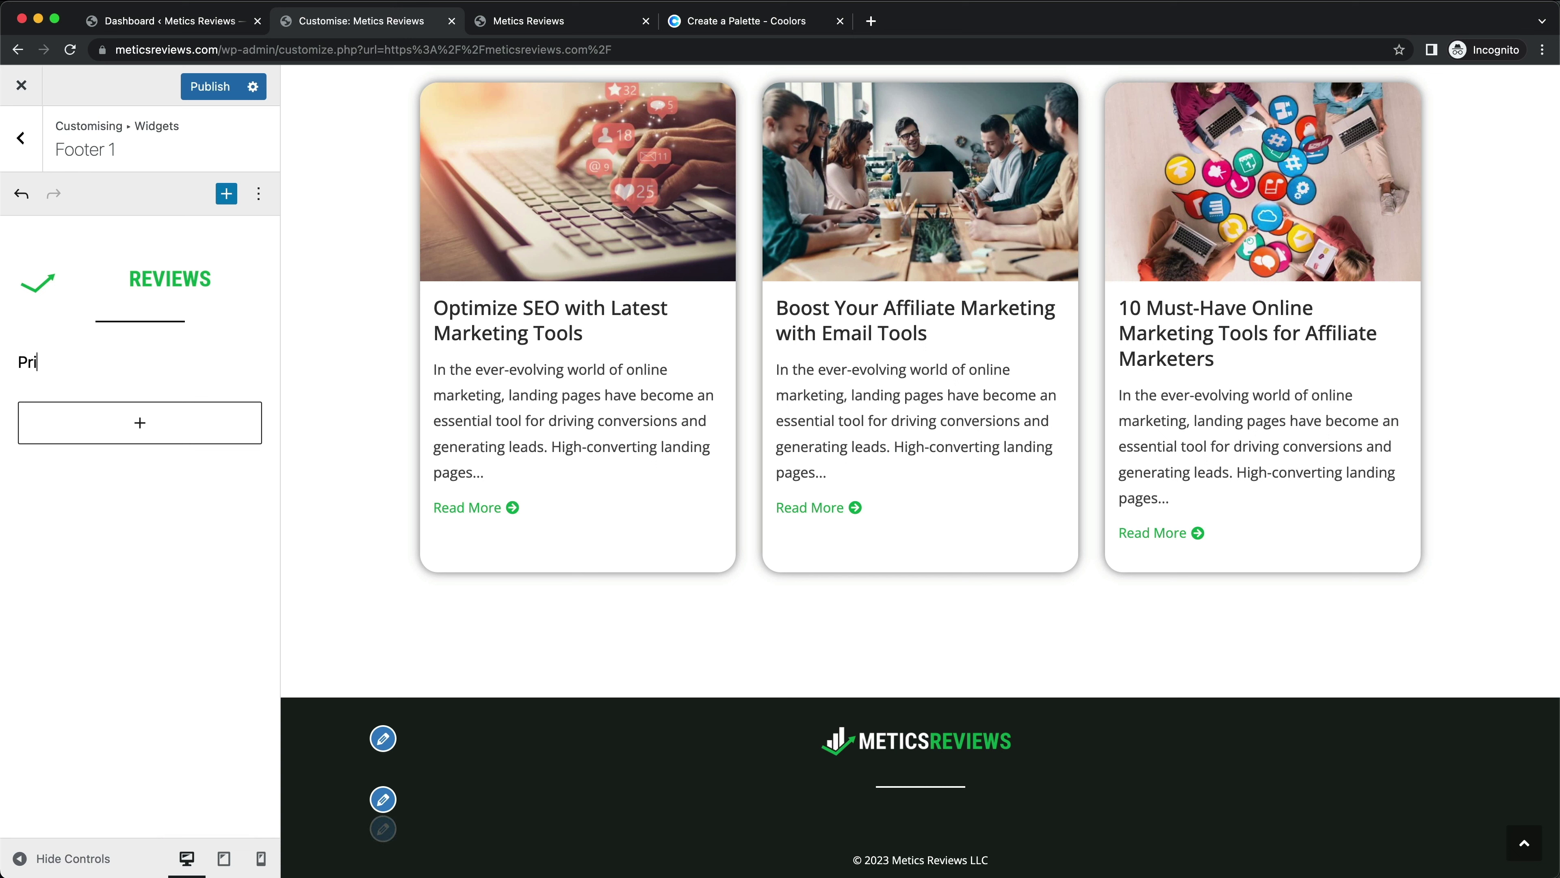
text(vacy)
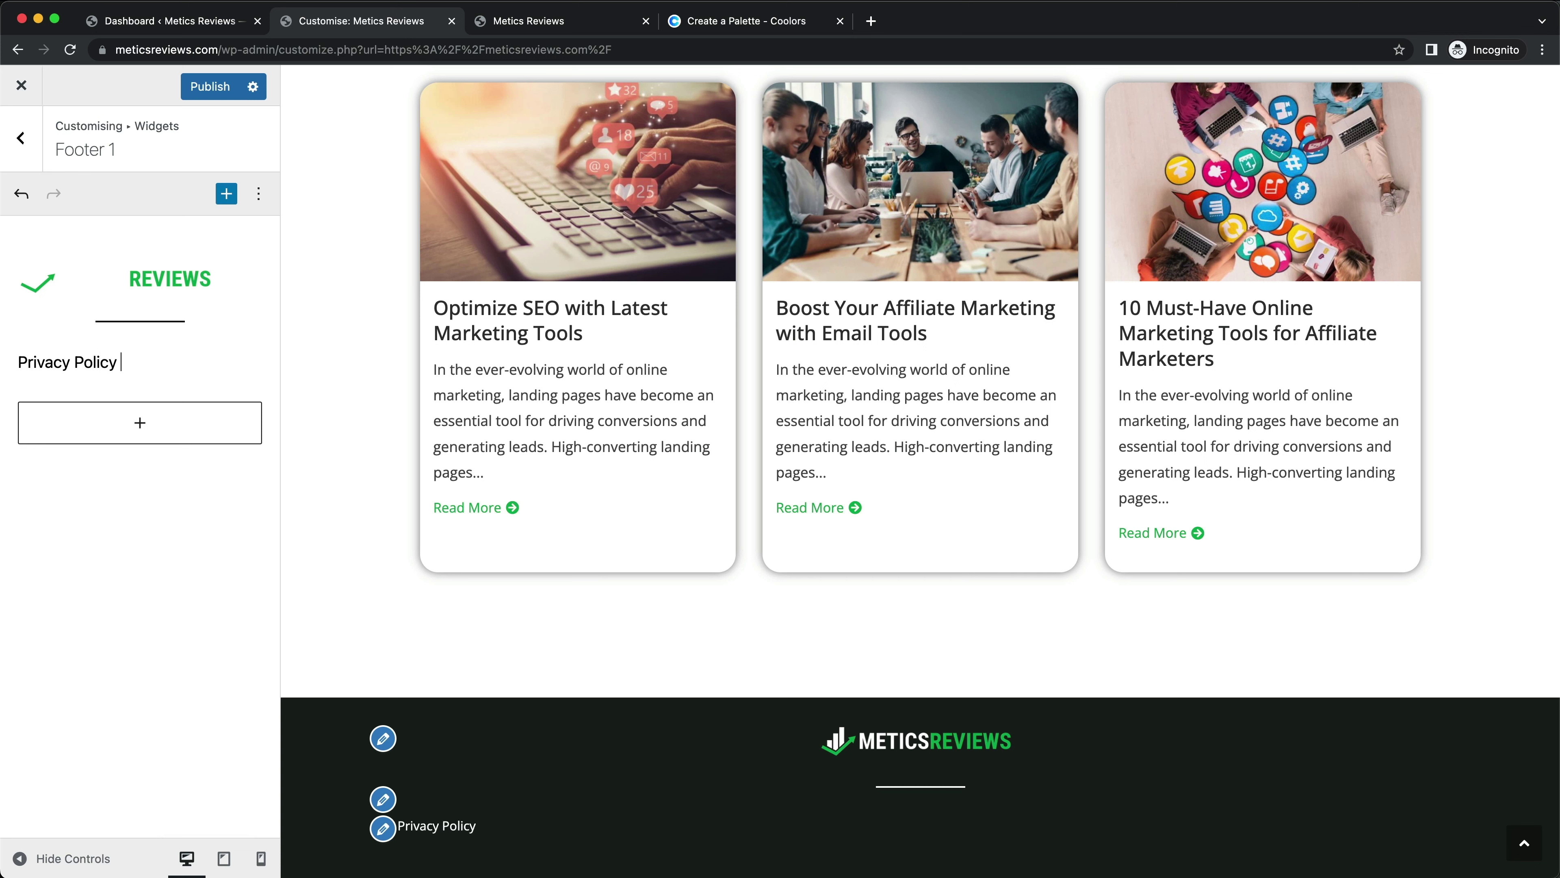
text( Policy | Terms of Service)
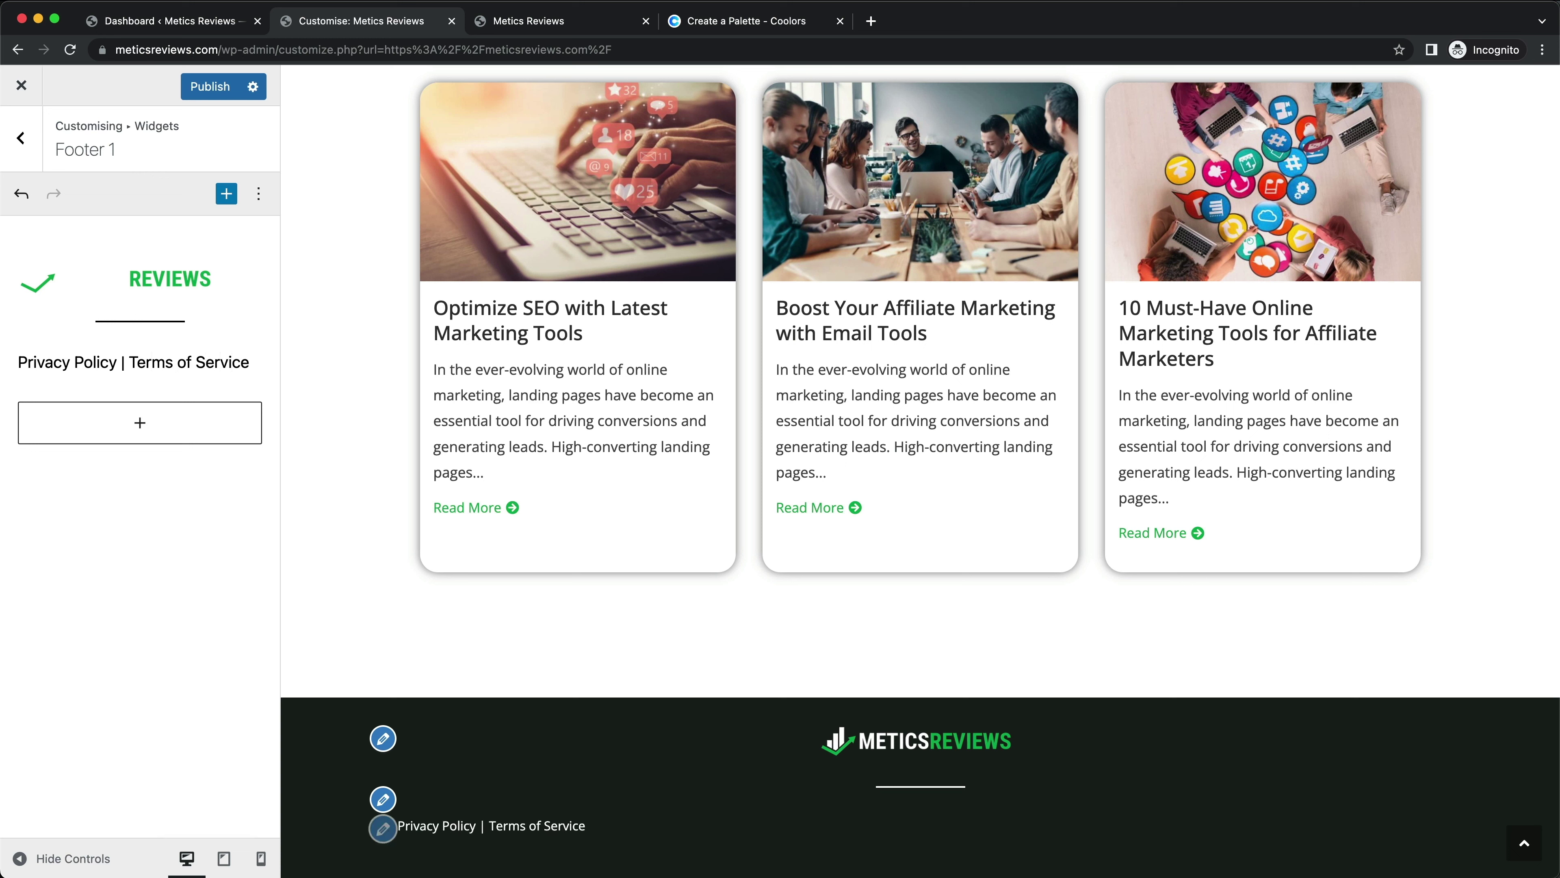
Align the "Privacy Policy | Terms of Service" paragraph's text to the centre
click(203, 363)
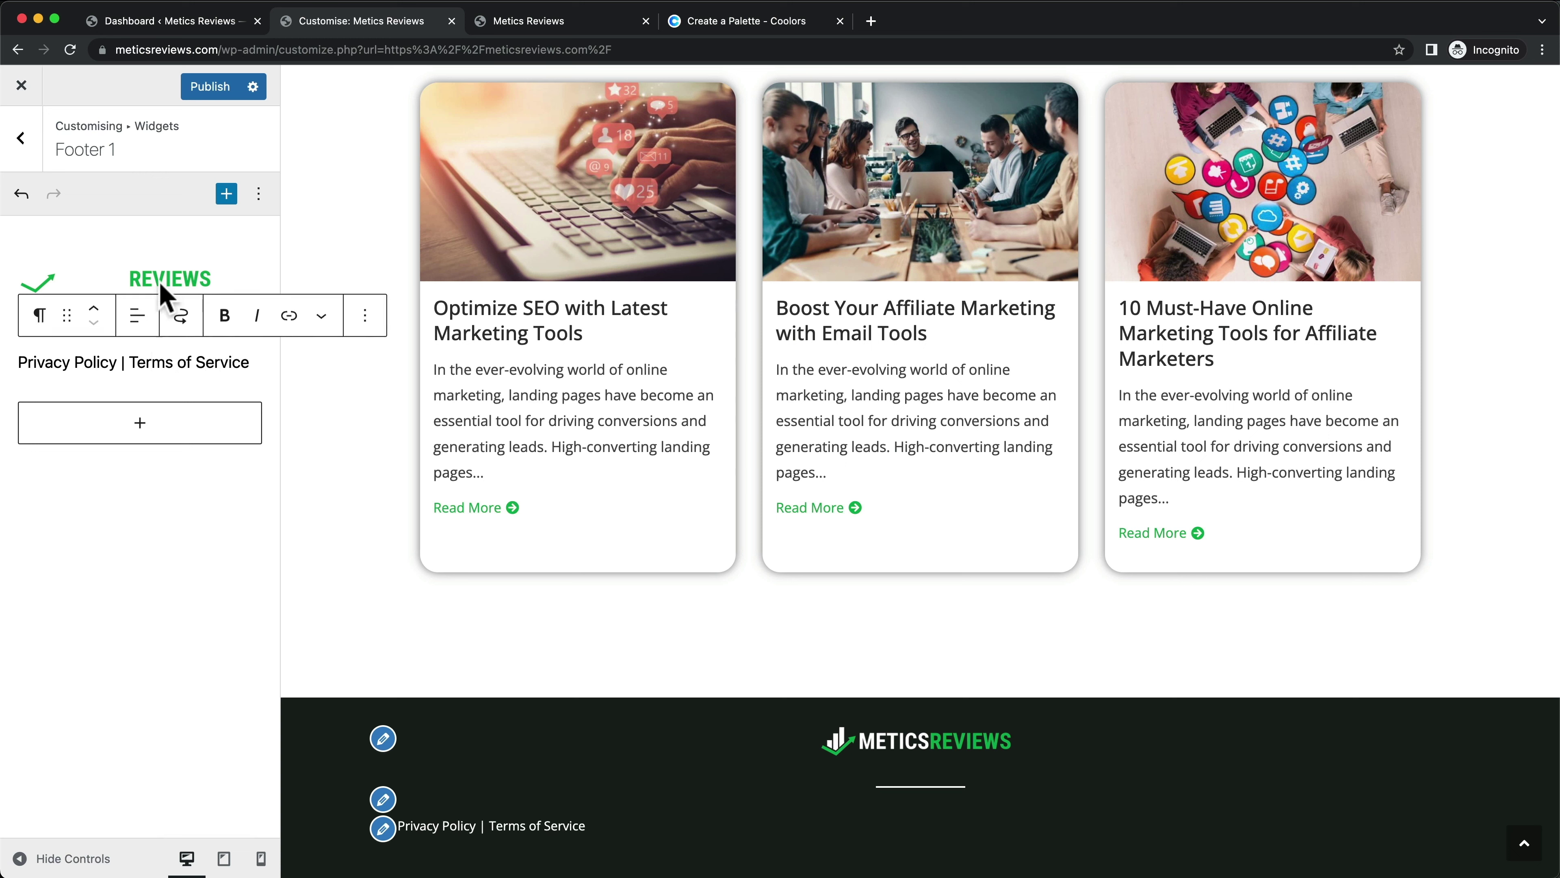
click(138, 316)
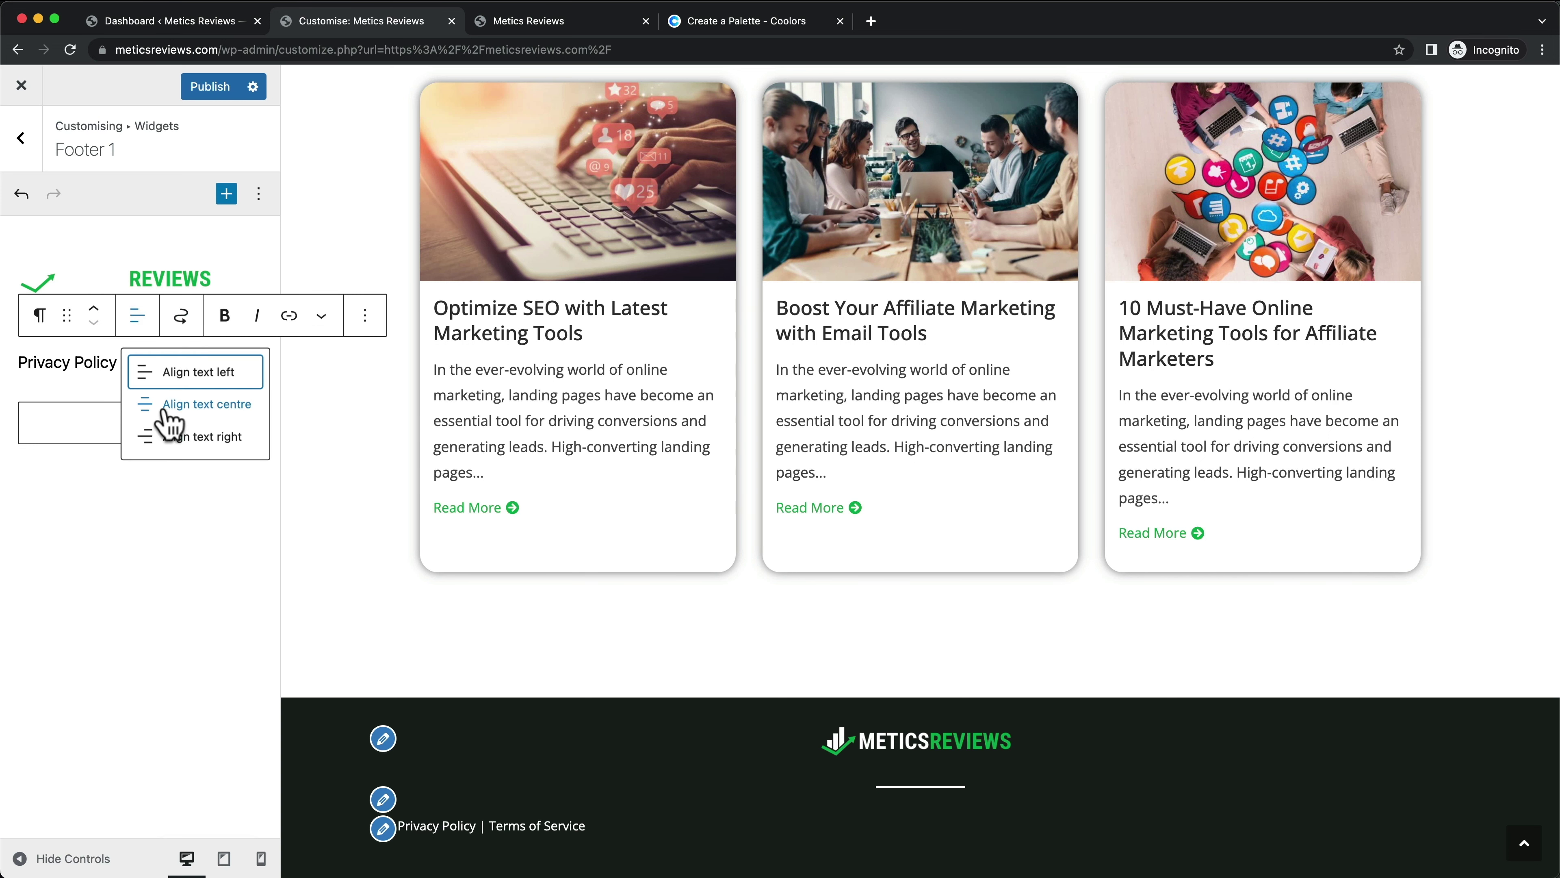
click(206, 406)
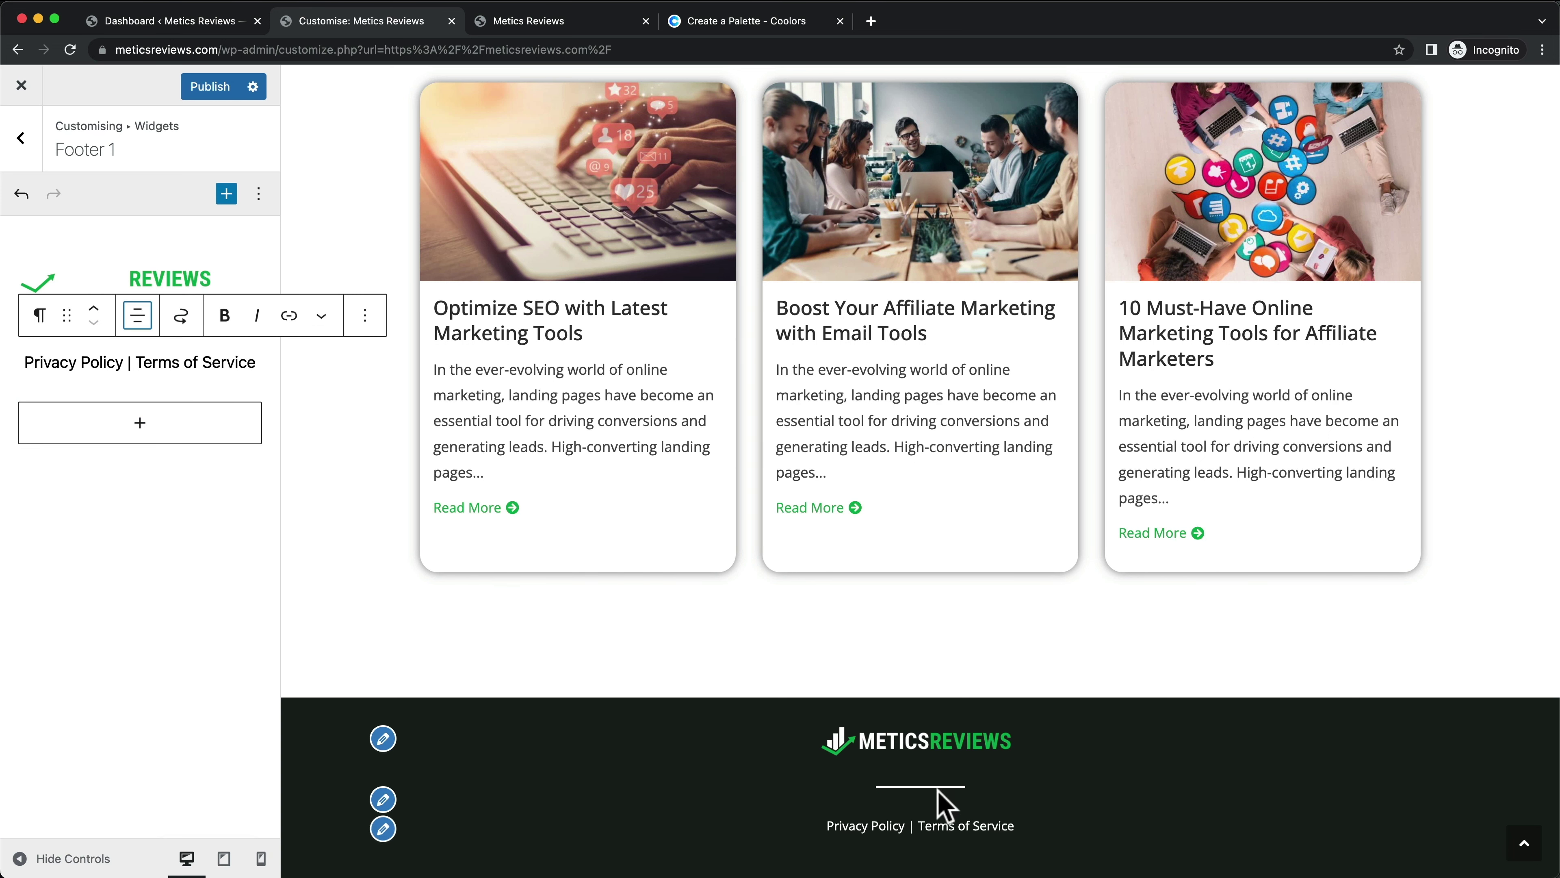
scroll(921, 830, down, 1)
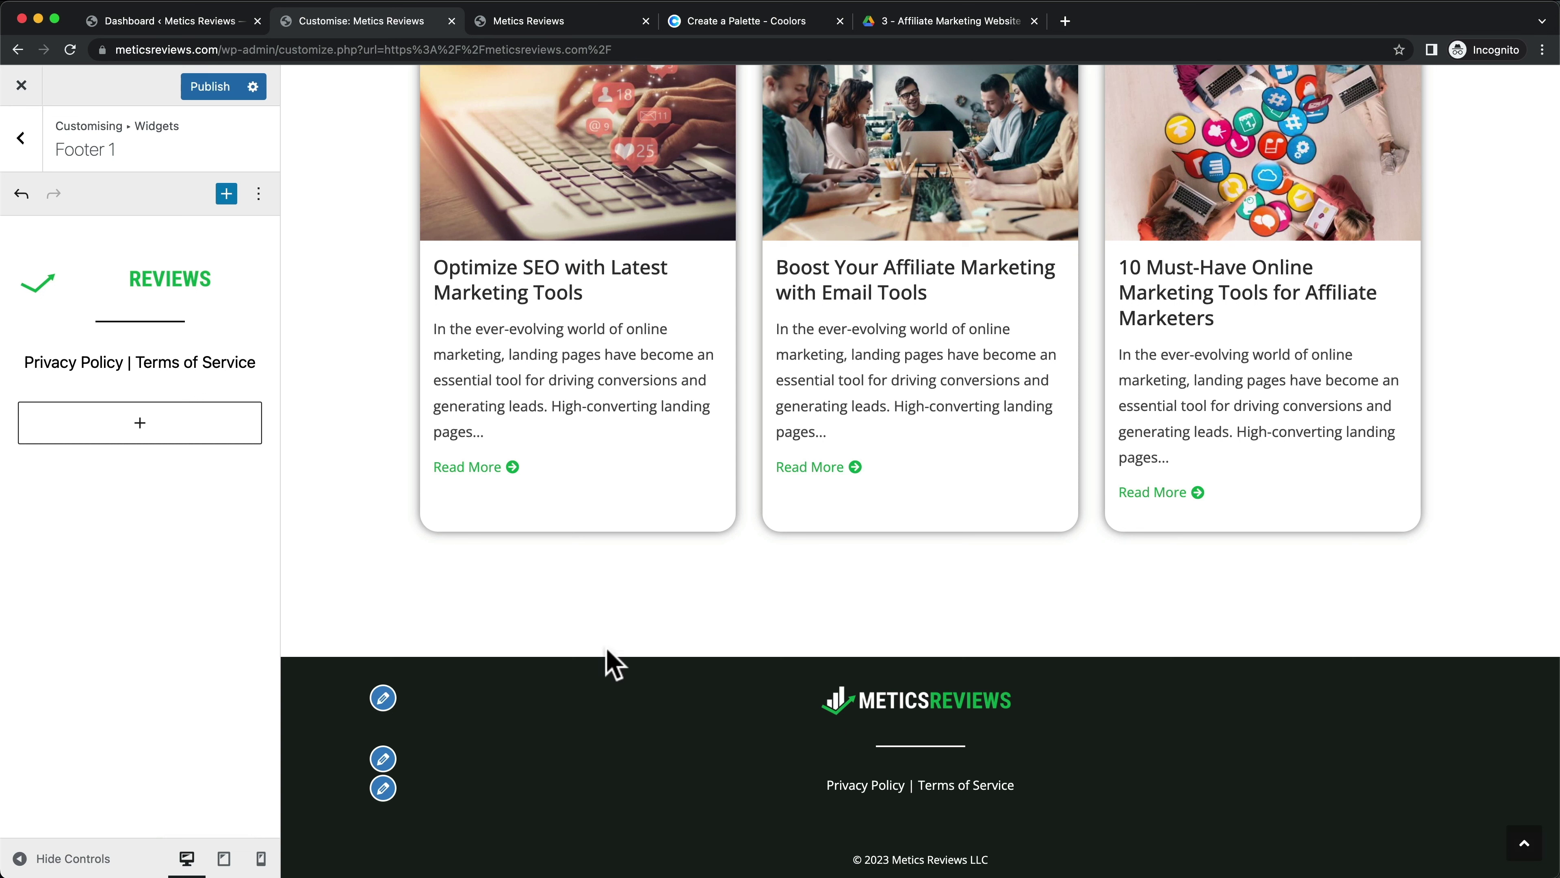
click(125, 363)
drag(119, 363, 25, 362)
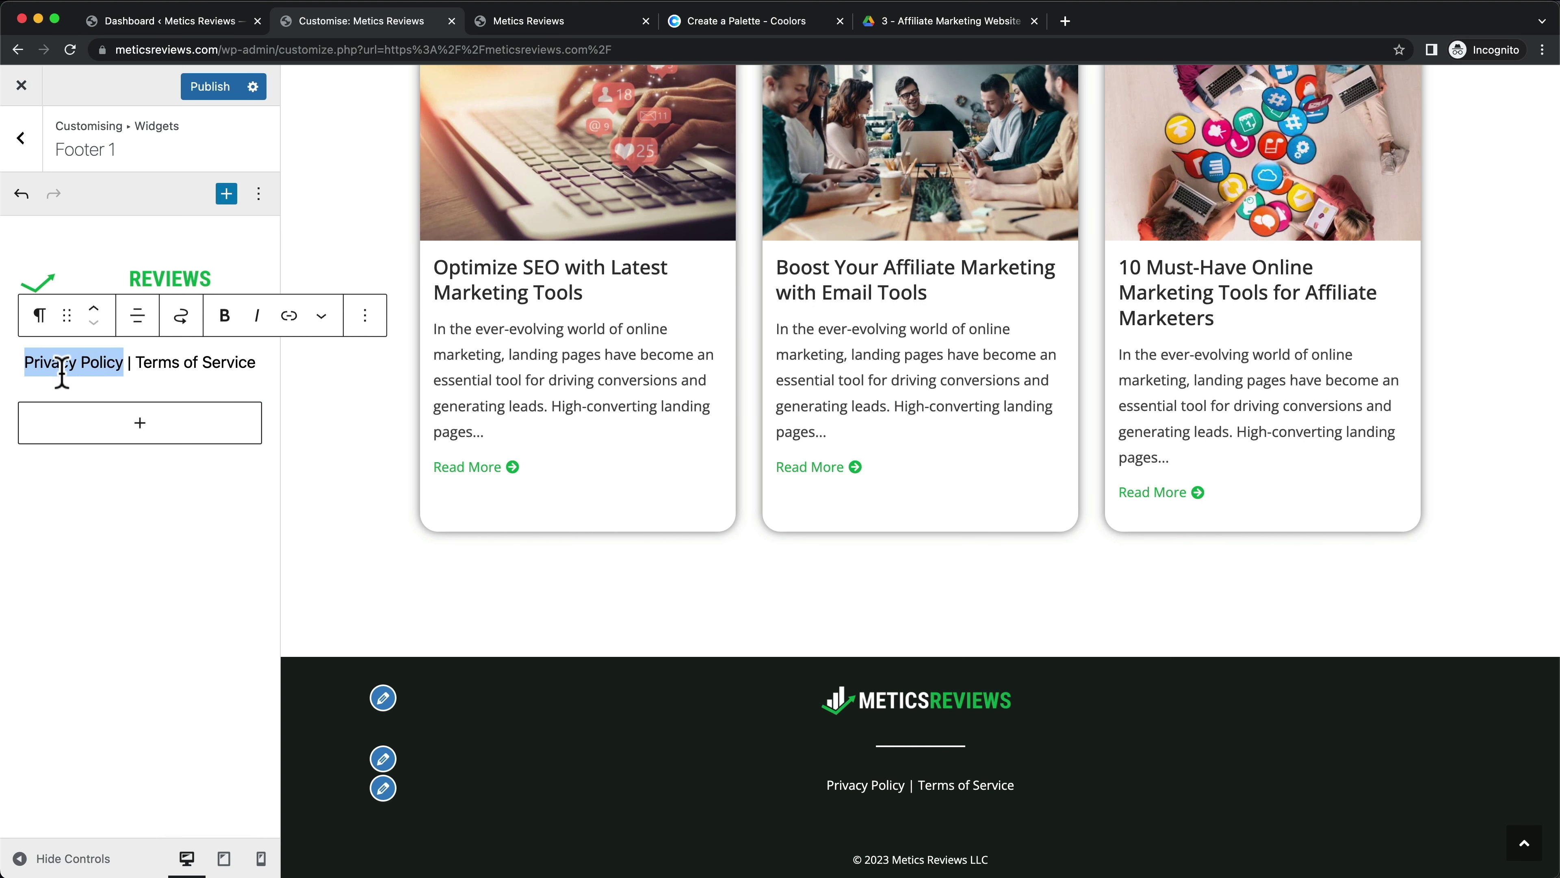
click(288, 315)
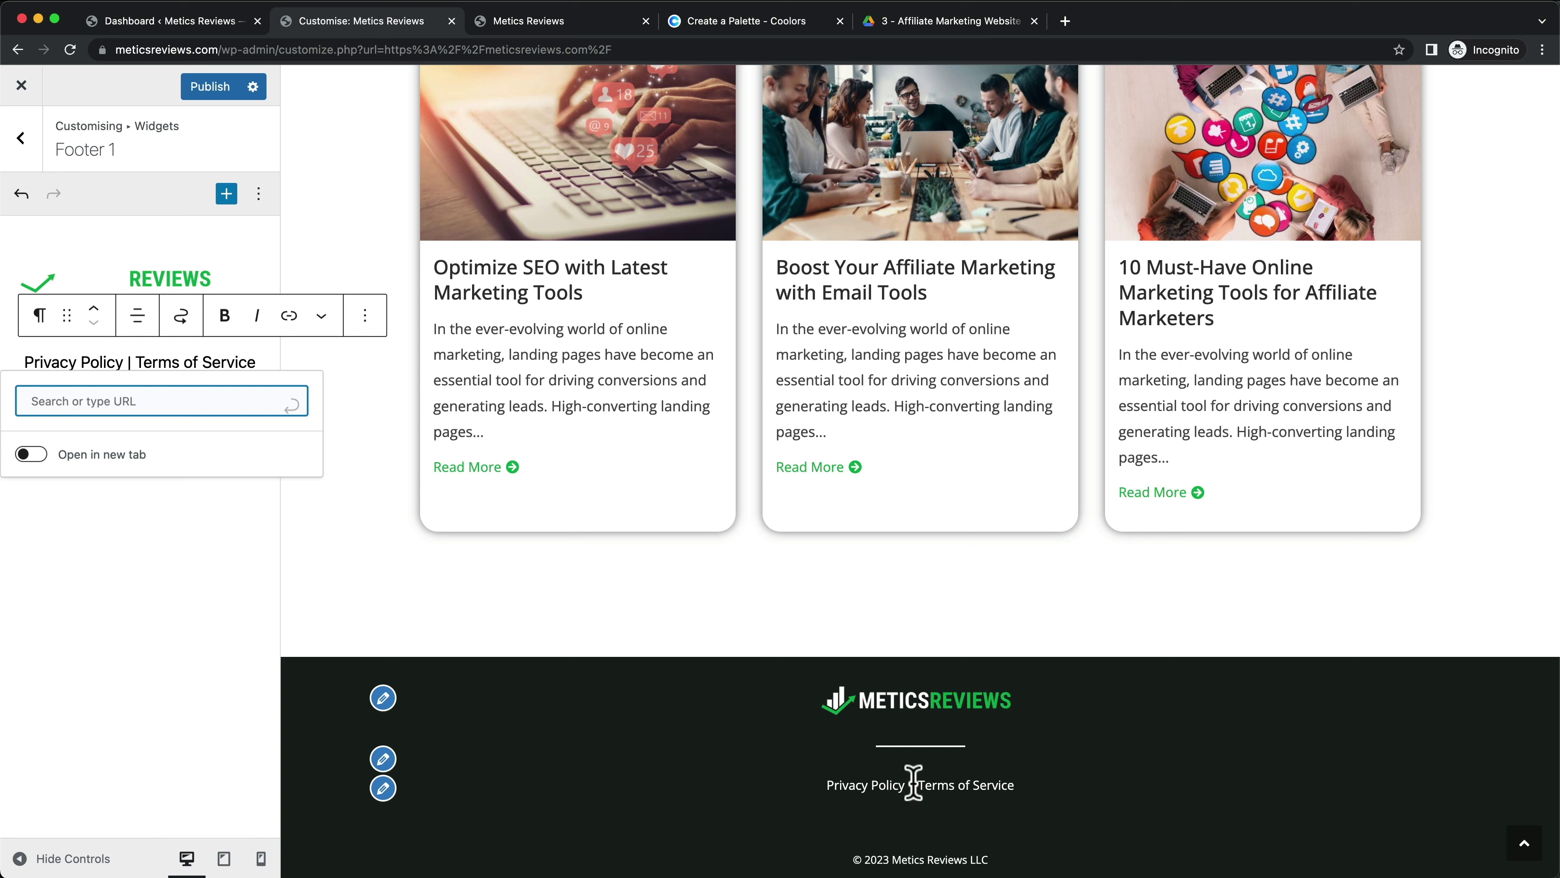
click(216, 557)
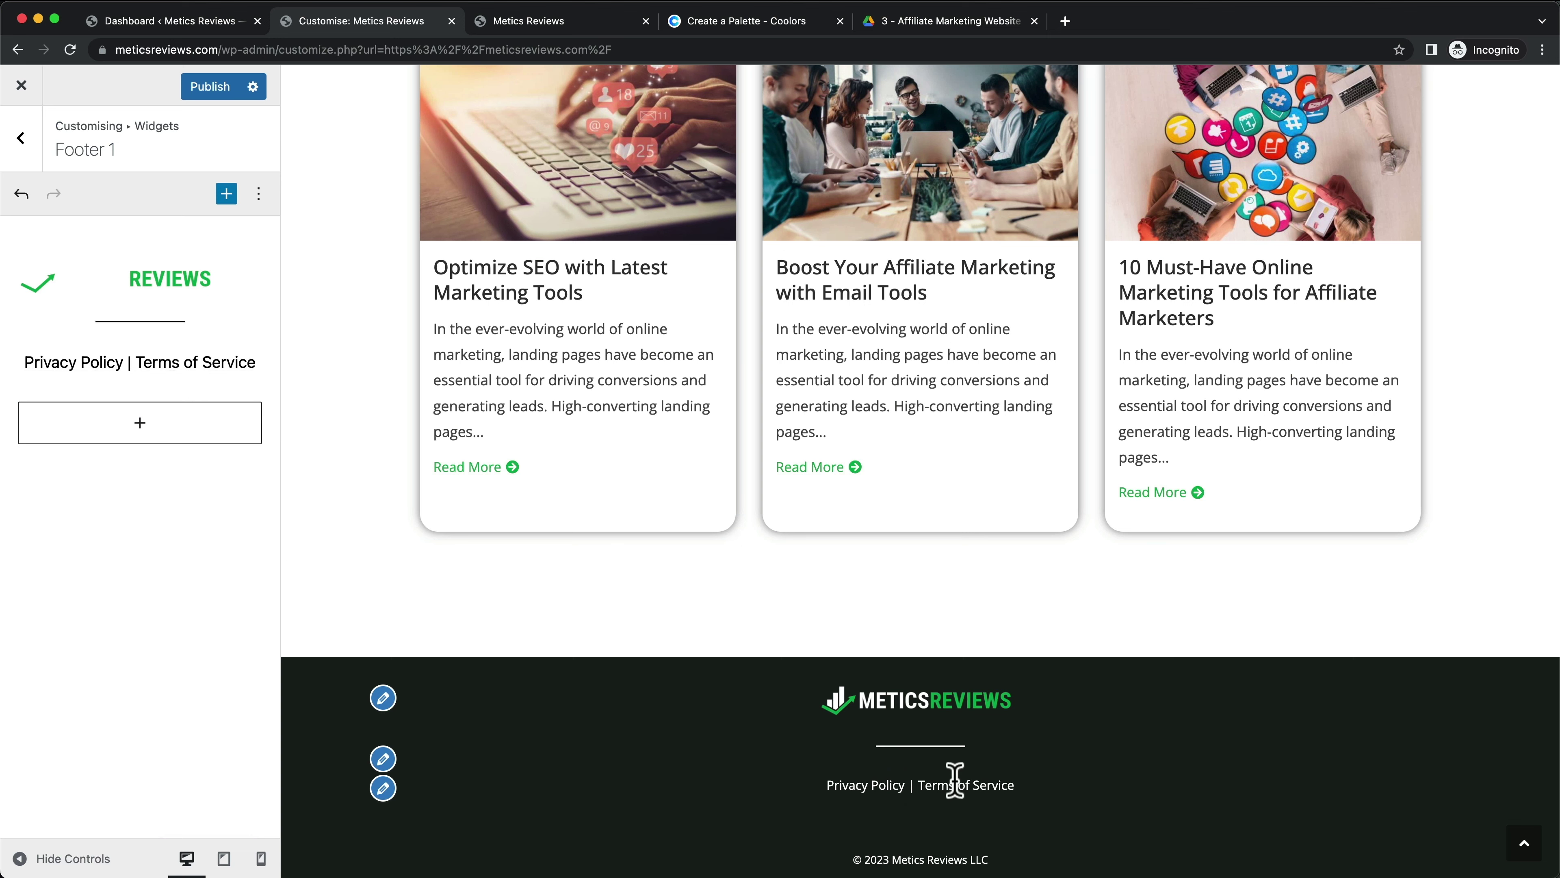